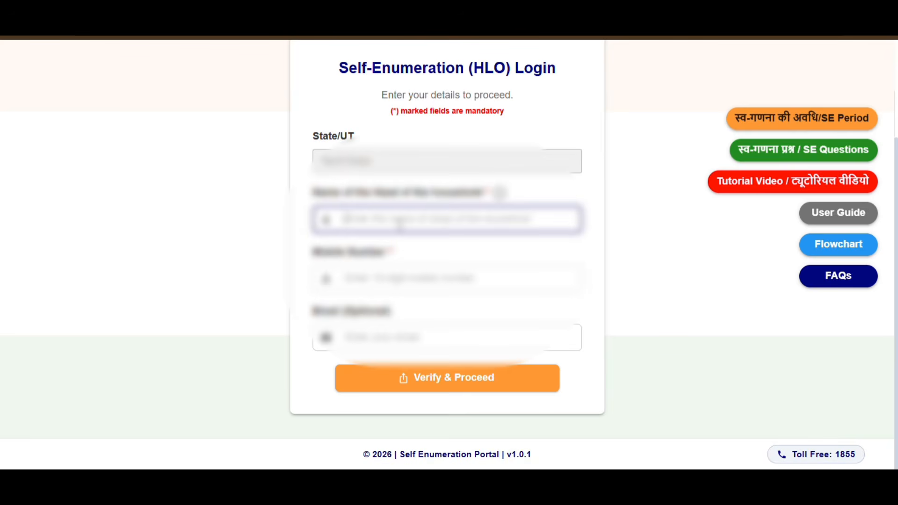
Enter the household head's name and mobile number on the login form
text(R)
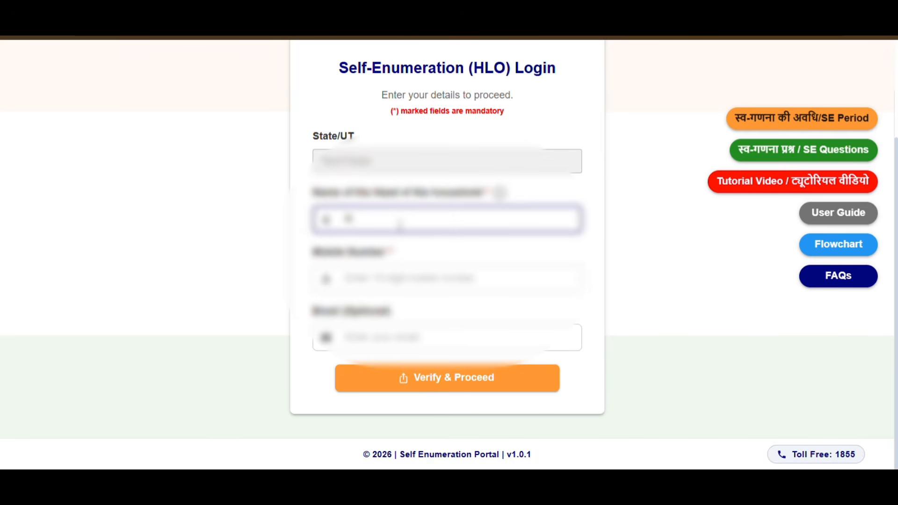
text(.K)
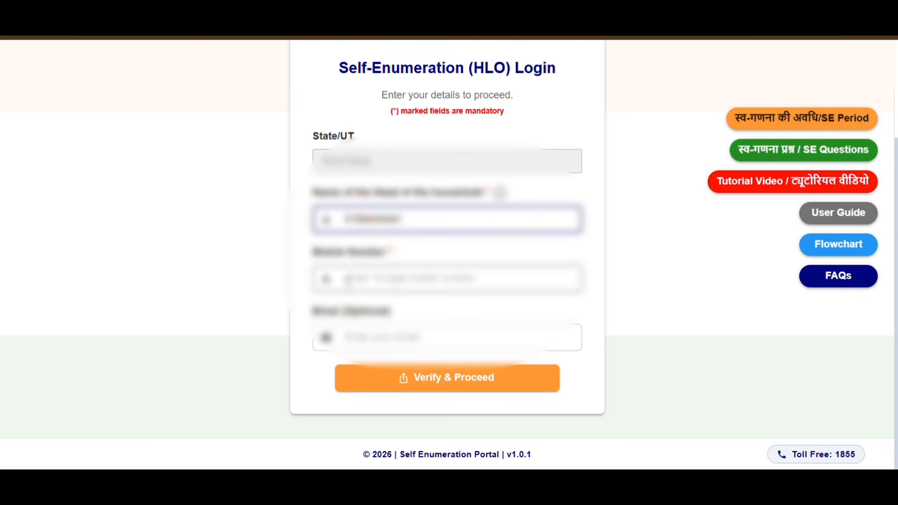
click(347, 280)
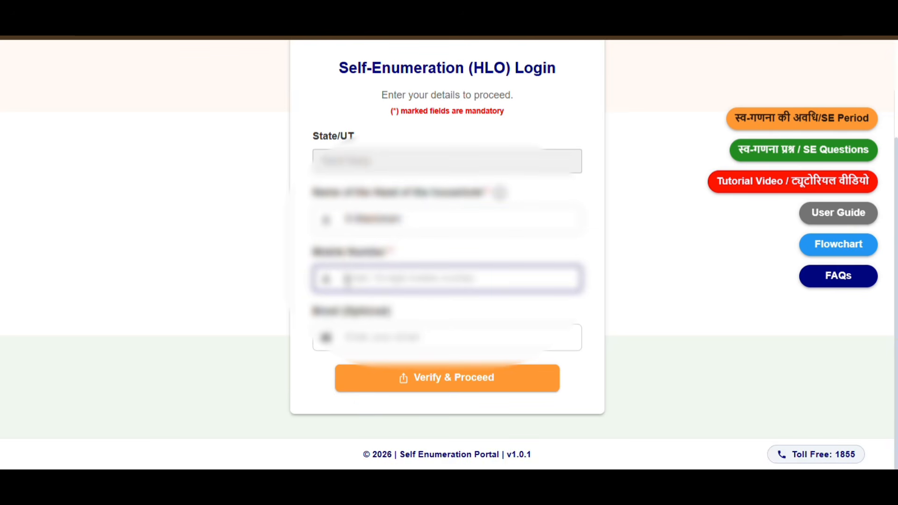
text(9)
Request and verify the OTP, then dismiss the location-marking instructions
click(468, 380)
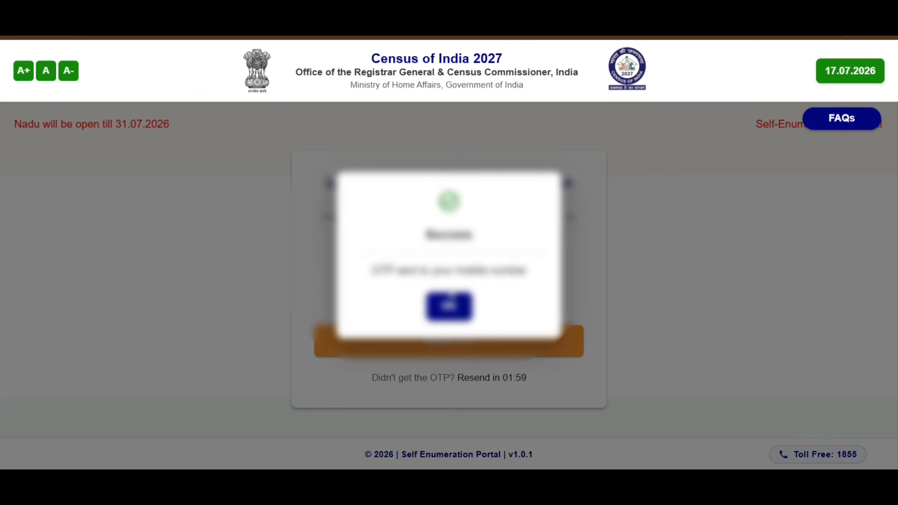
click(448, 306)
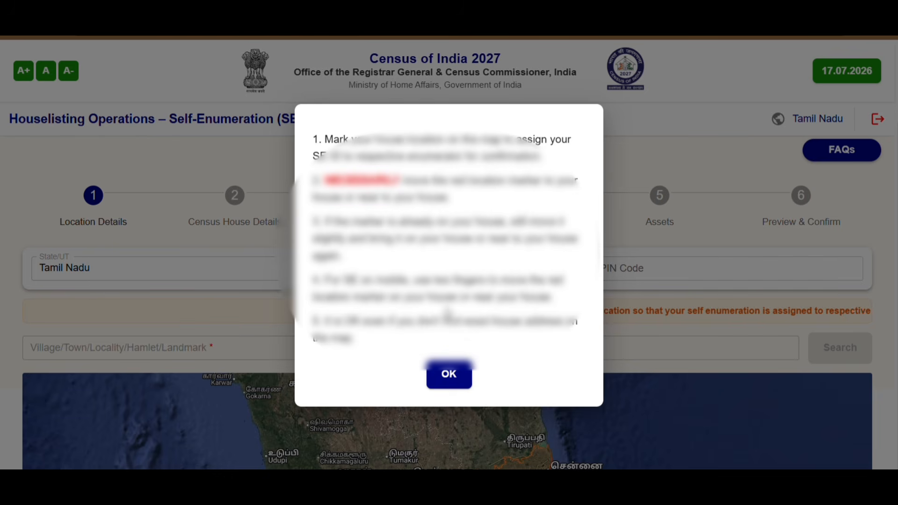
click(449, 375)
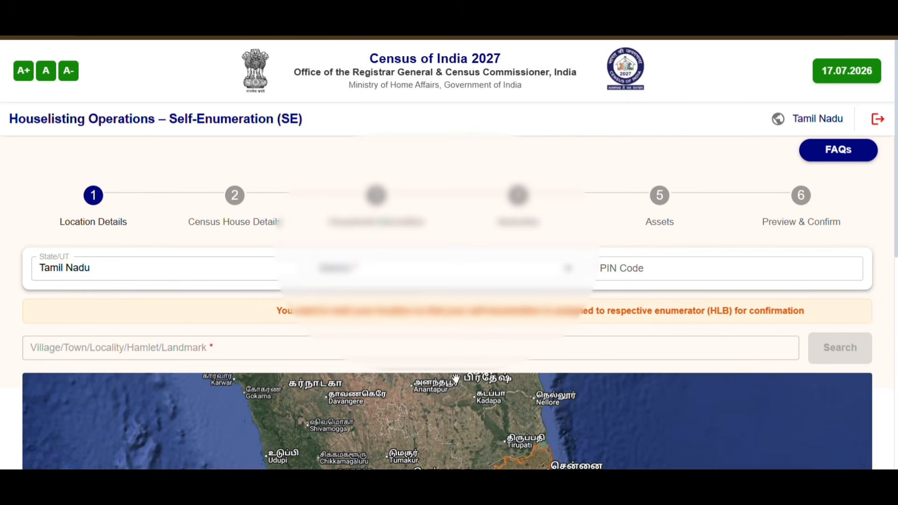
Choose Madurai as the district
click(574, 272)
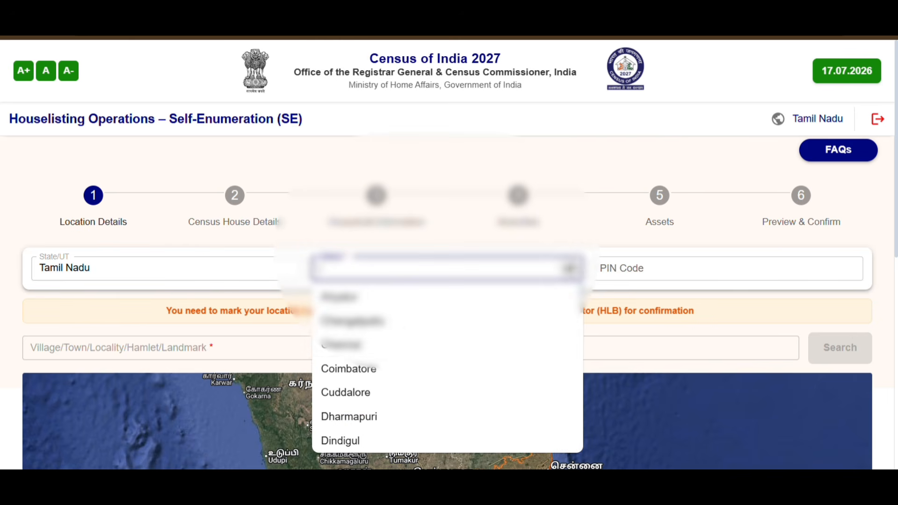
scroll(478, 341, down, 15)
scroll(478, 341, up, 13)
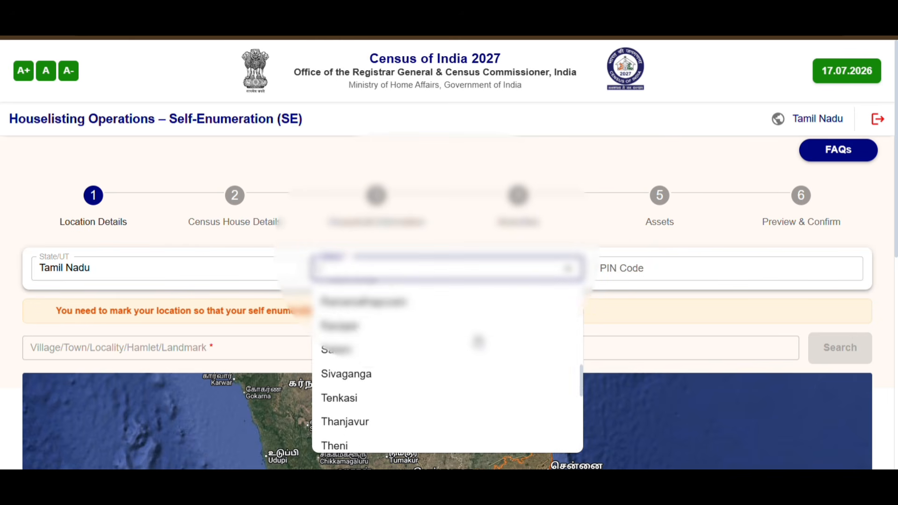
scroll(478, 342, down, 3)
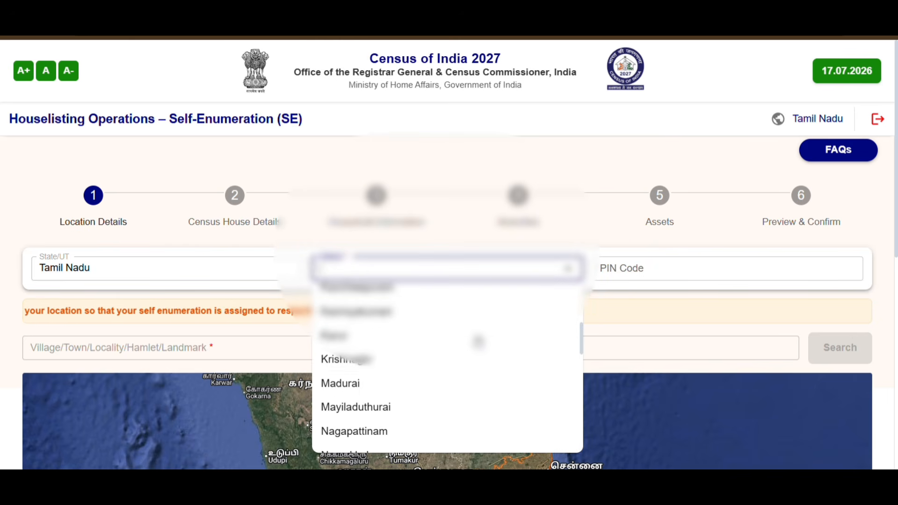
click(362, 383)
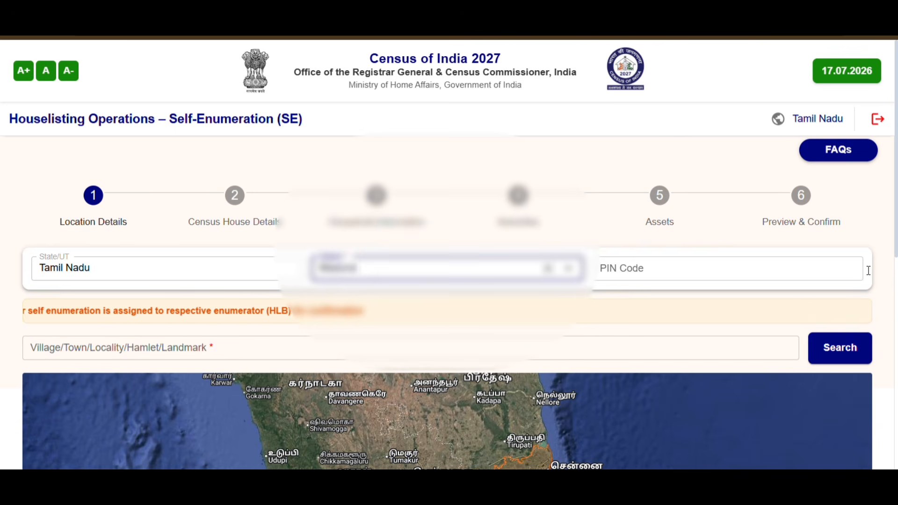
Enter 625018 as the PIN code
click(820, 278)
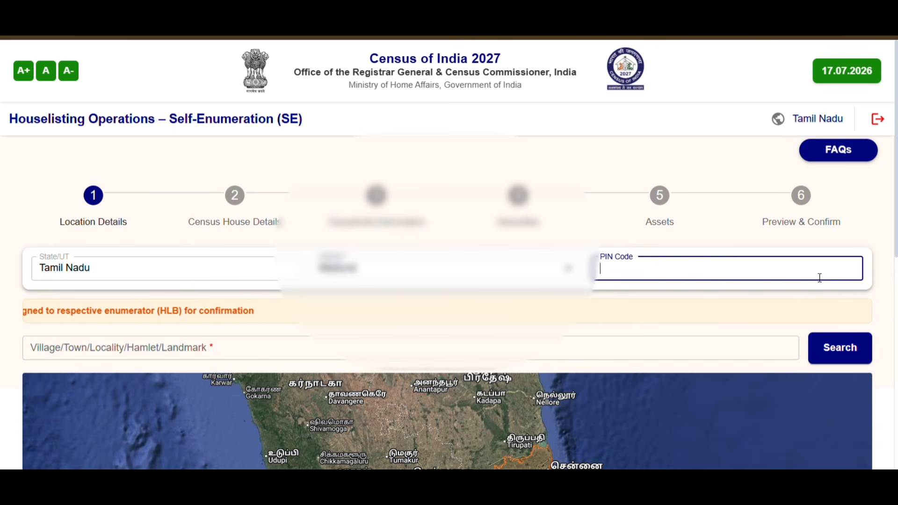
text(625018)
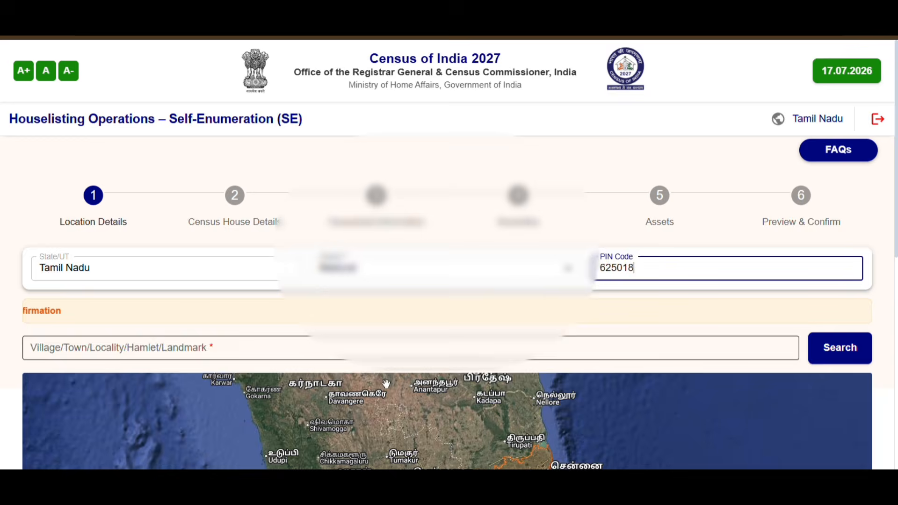
scroll(386, 384, down, 4)
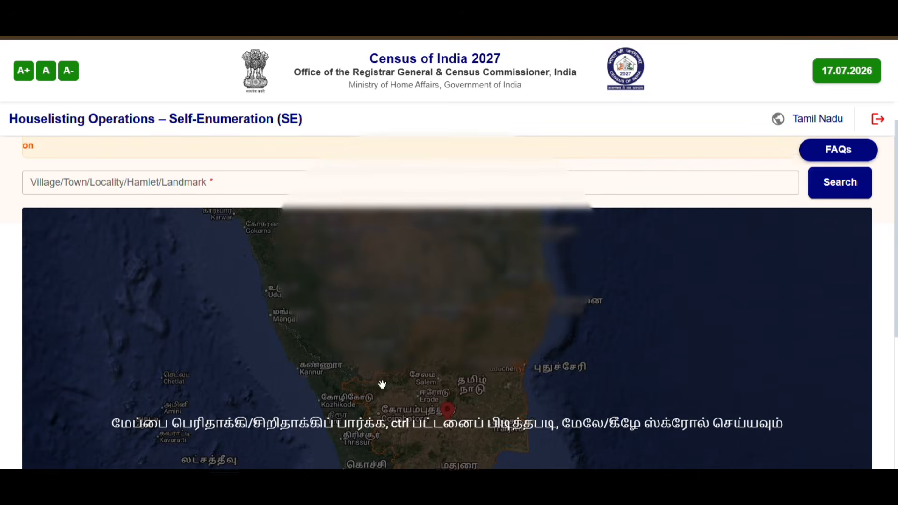
scroll(381, 387, up, 4)
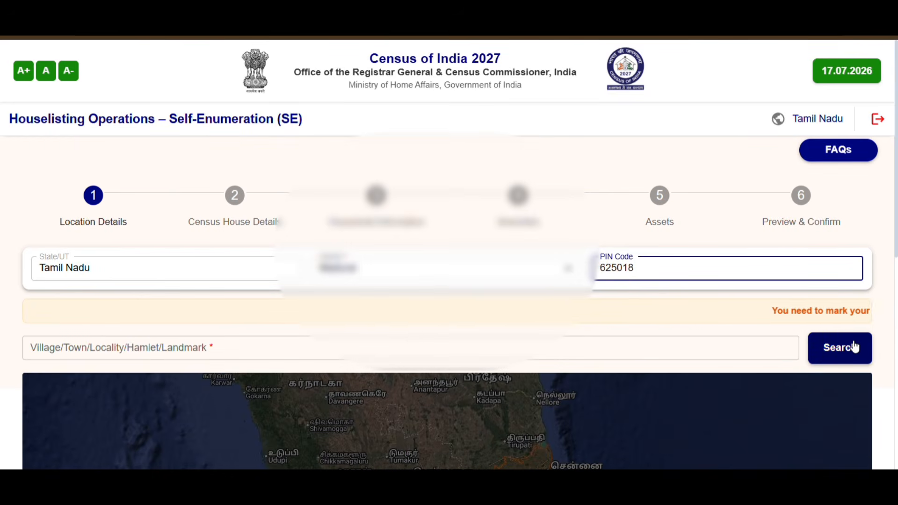
Search 'new vill', pin the house on the map, and confirm the saved location
click(115, 351)
text(new vi)
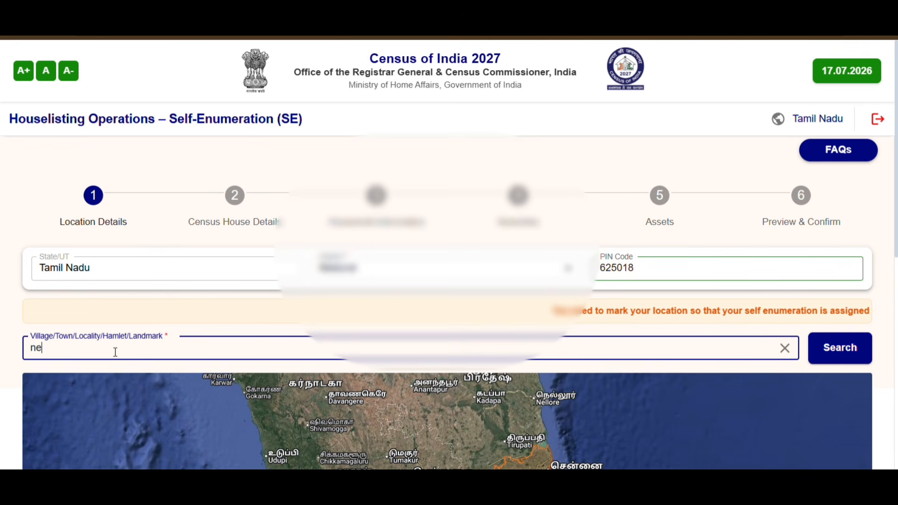
text(ll)
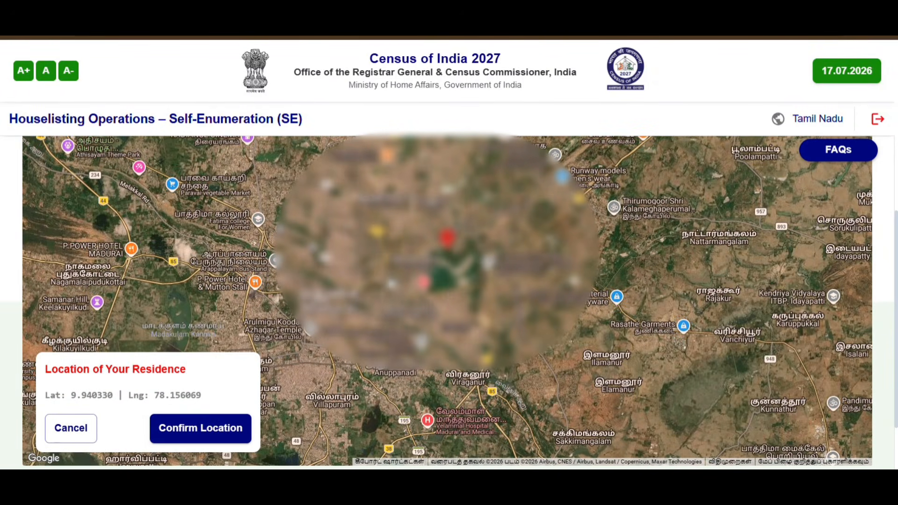
drag(388, 284, 430, 378)
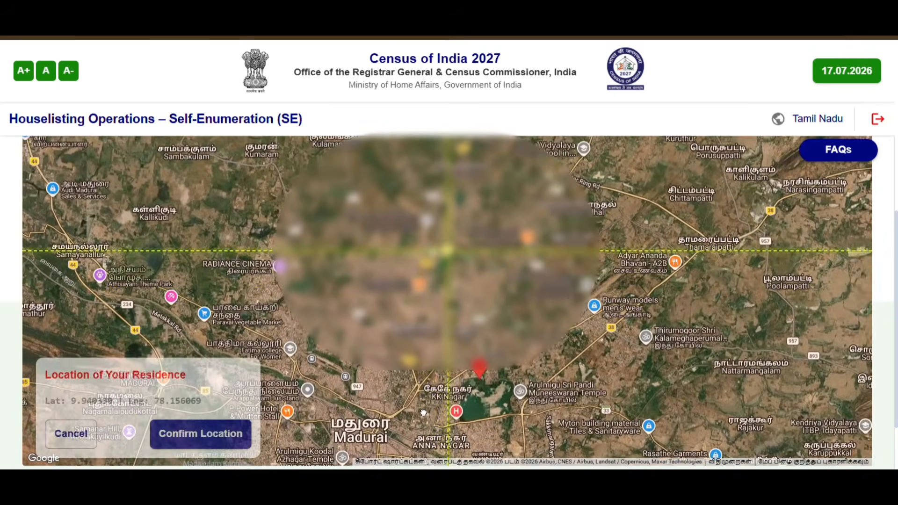
scroll(680, 344, down, 2)
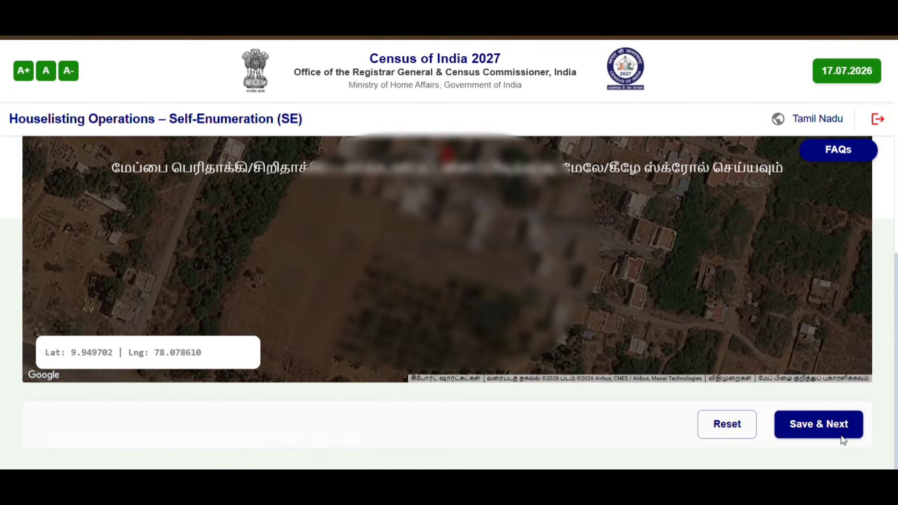
click(822, 421)
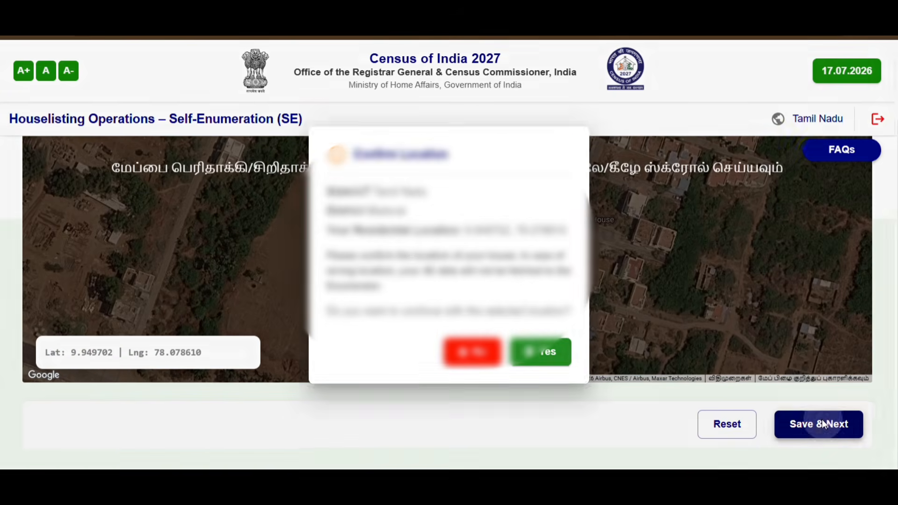
click(540, 356)
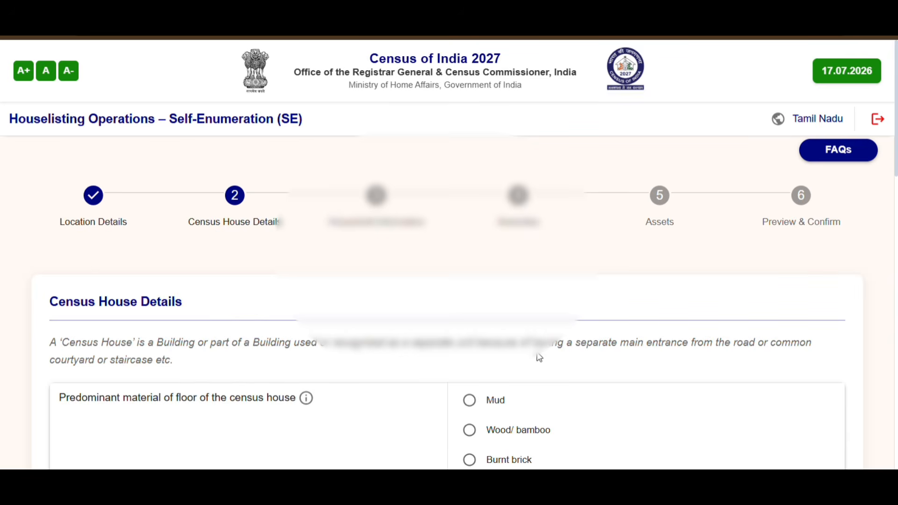
Set the floor material to Mosaic/ floor tiles and the wall material to Concrete
scroll(198, 291, down, 3)
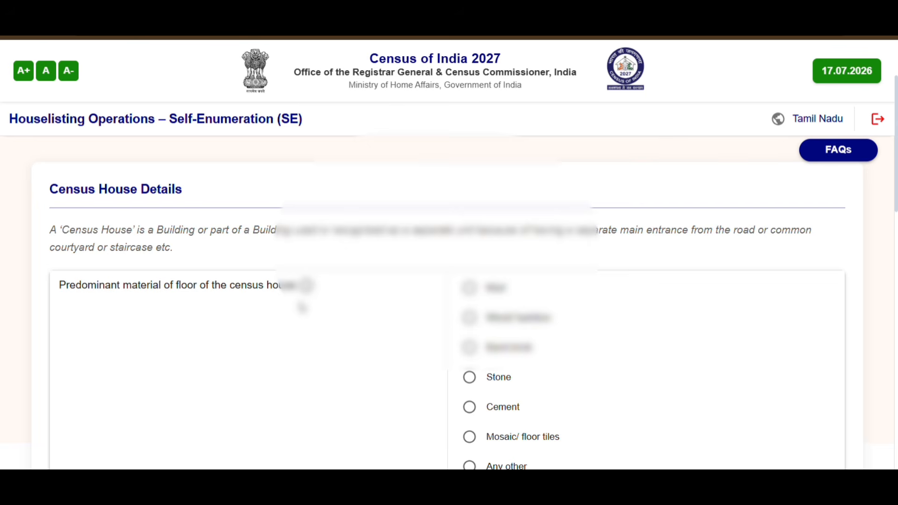
scroll(290, 295, down, 1)
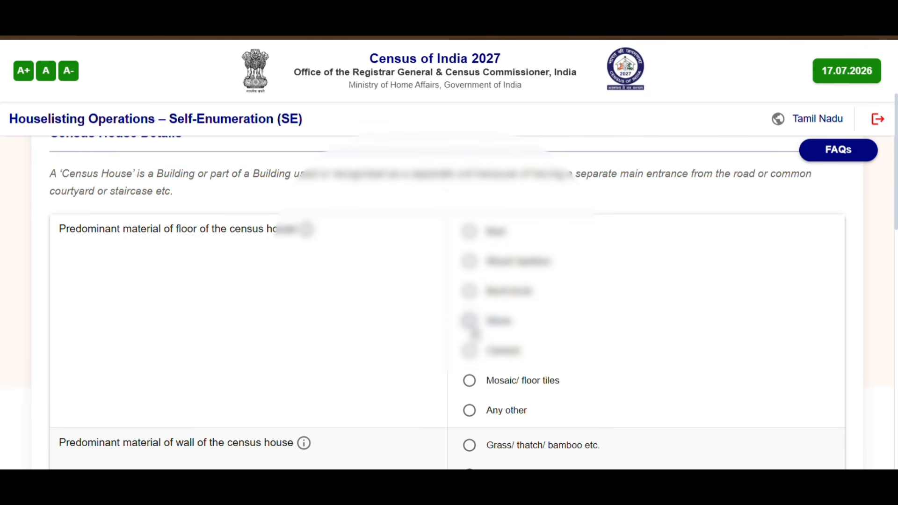
click(473, 383)
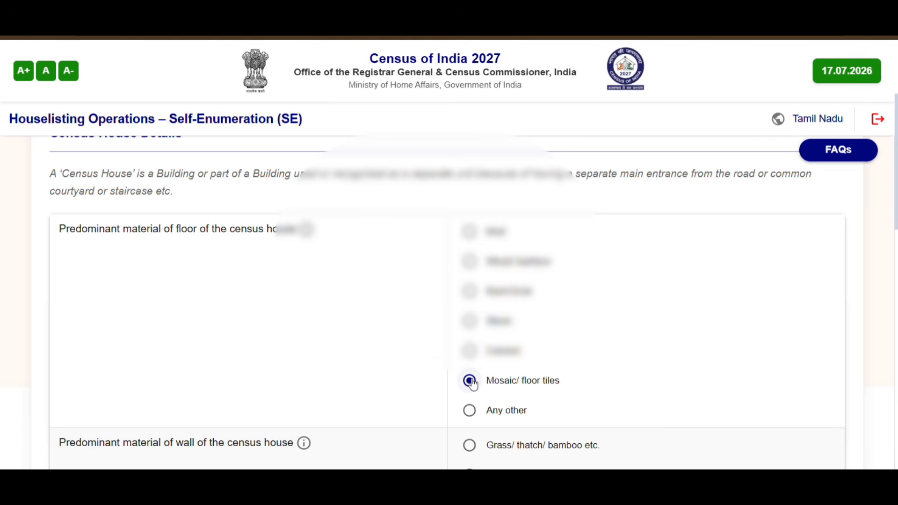
scroll(437, 368, down, 3)
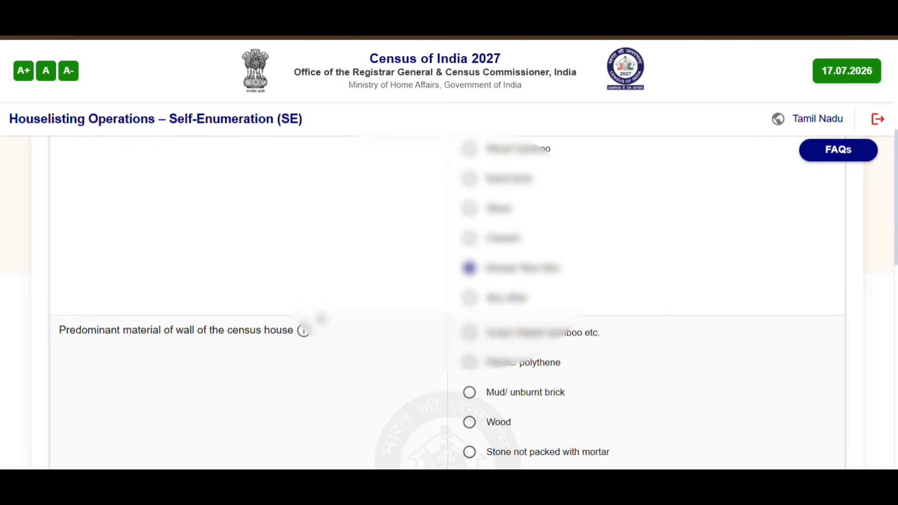
scroll(447, 325, down, 3)
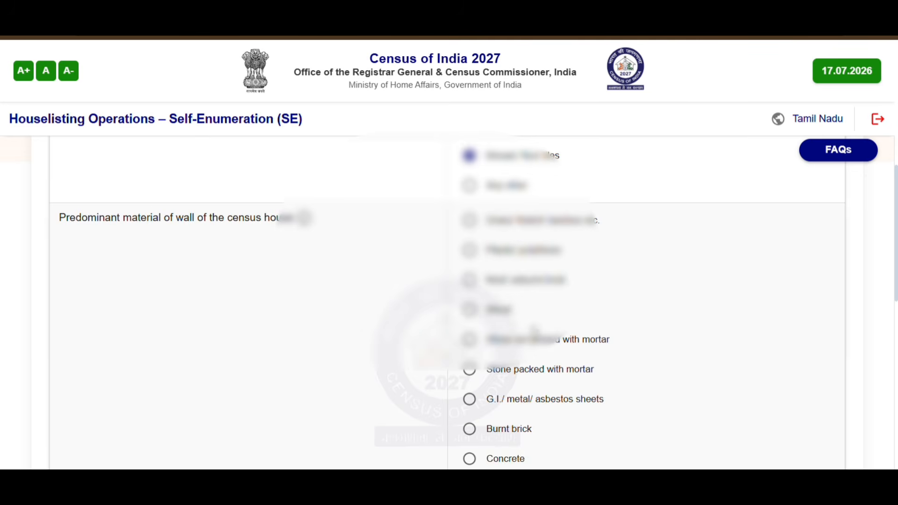
scroll(535, 333, down, 1)
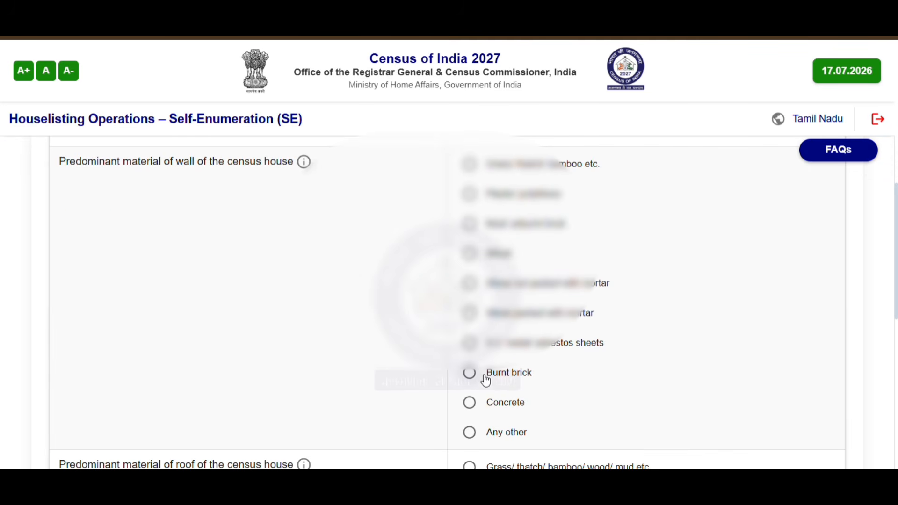
click(470, 403)
Pick the roof material, mark the house condition Good, and save the census house details
scroll(468, 407, down, 4)
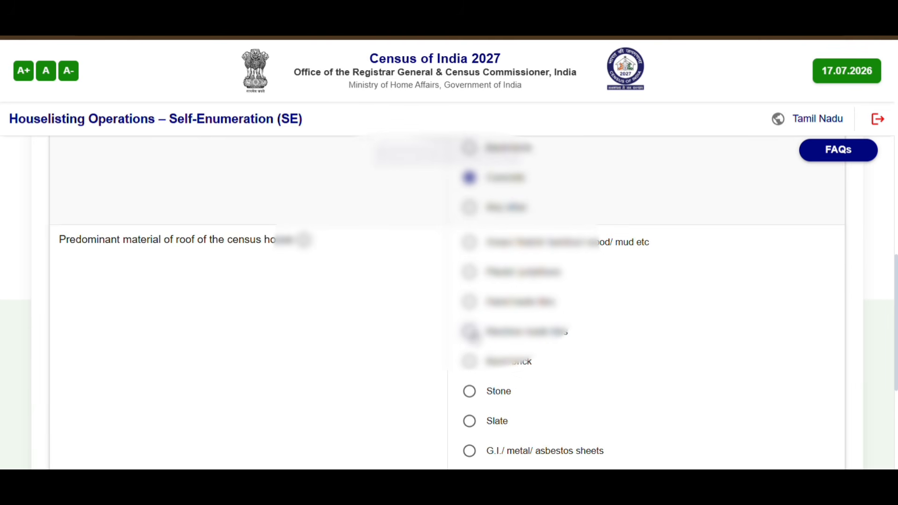
scroll(473, 336, down, 1)
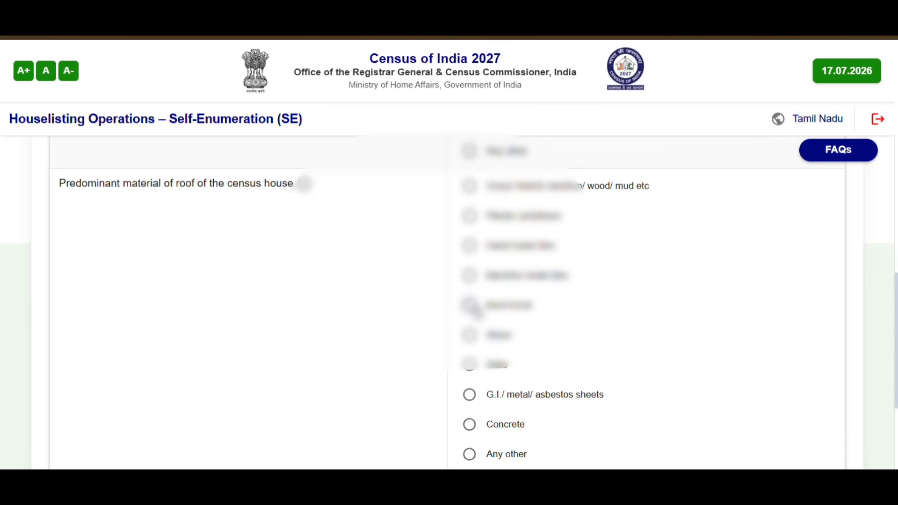
click(471, 307)
scroll(262, 311, down, 4)
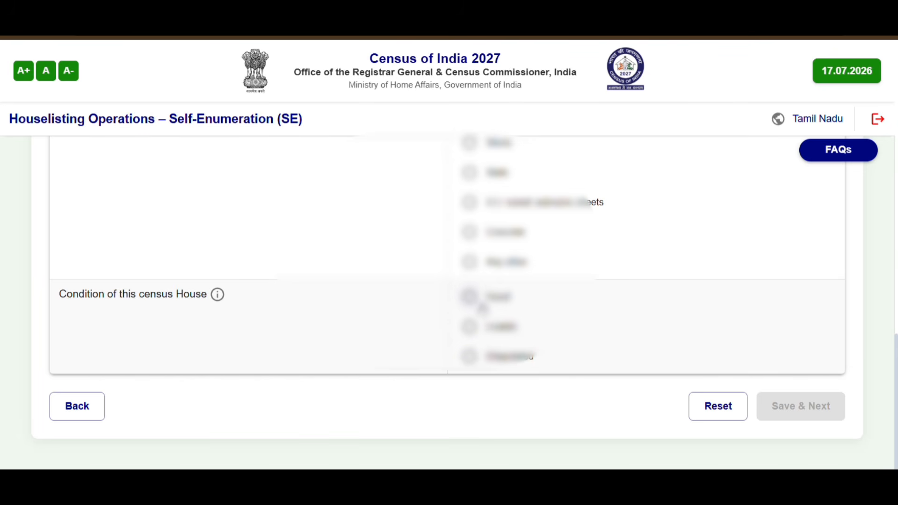
click(469, 297)
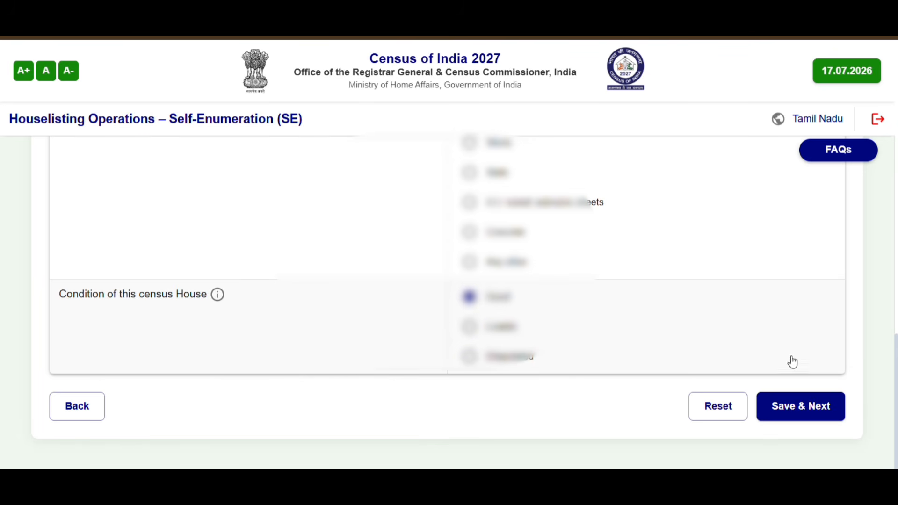
click(810, 410)
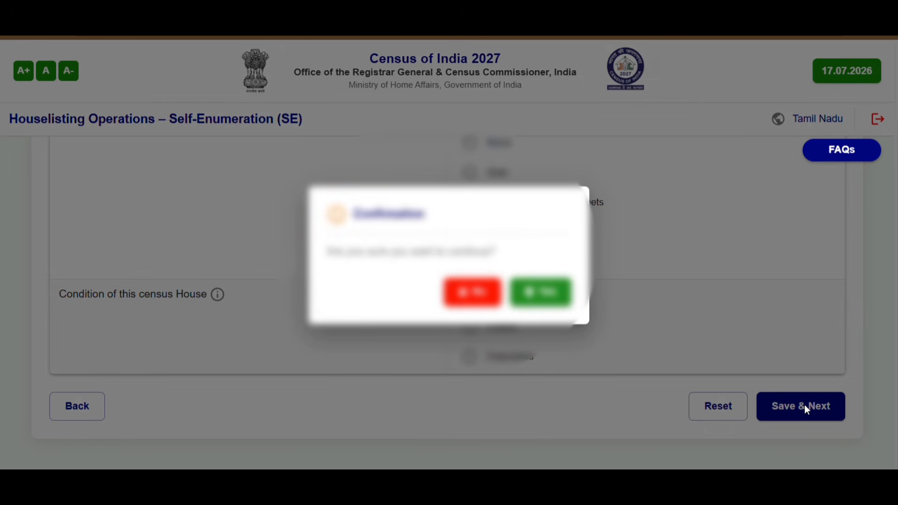
click(548, 292)
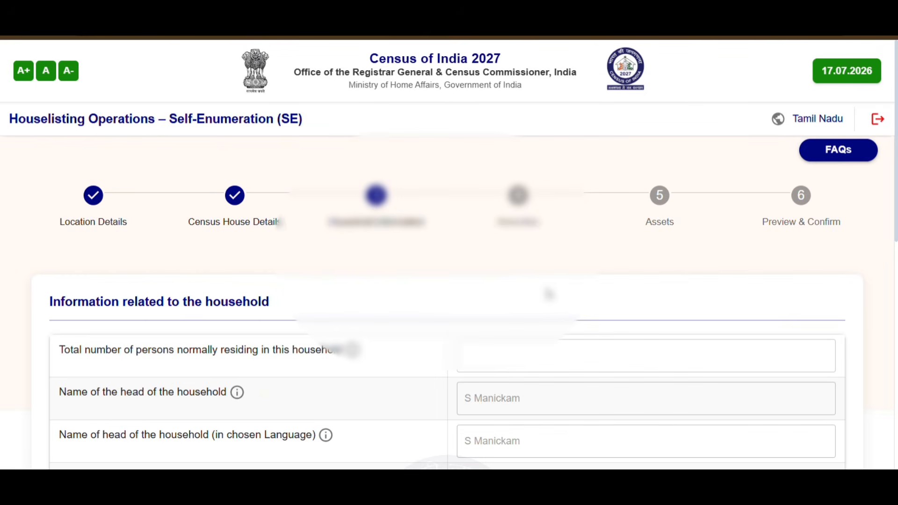
Record a male household head, Other (neither SC nor ST) category, and an owned house
scroll(545, 294, down, 1)
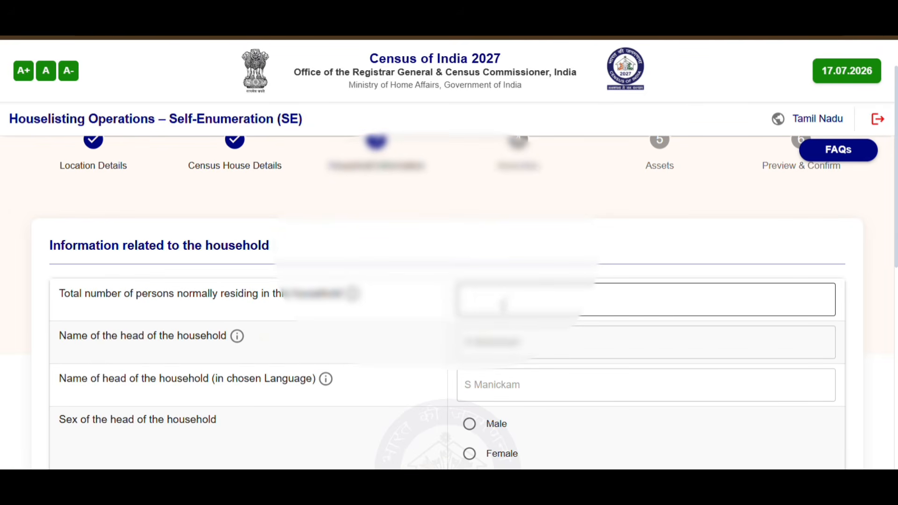
click(505, 309)
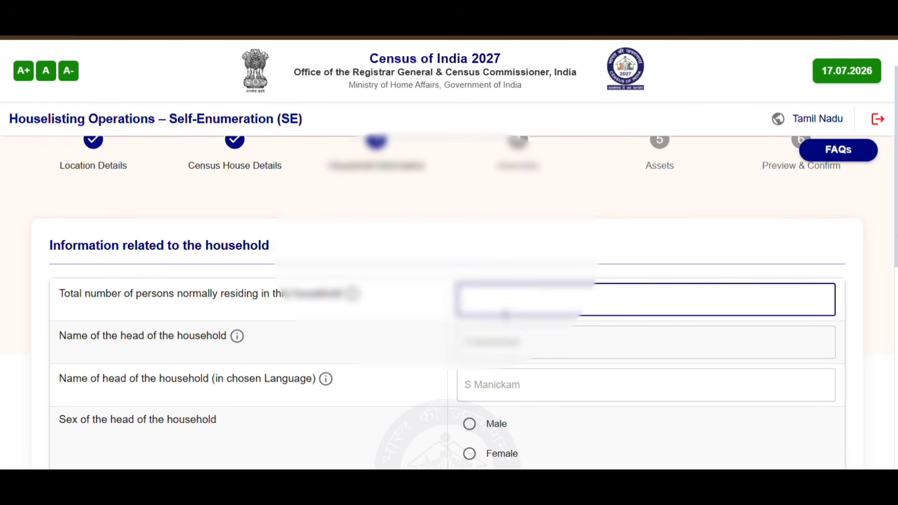
scroll(497, 301, down, 1)
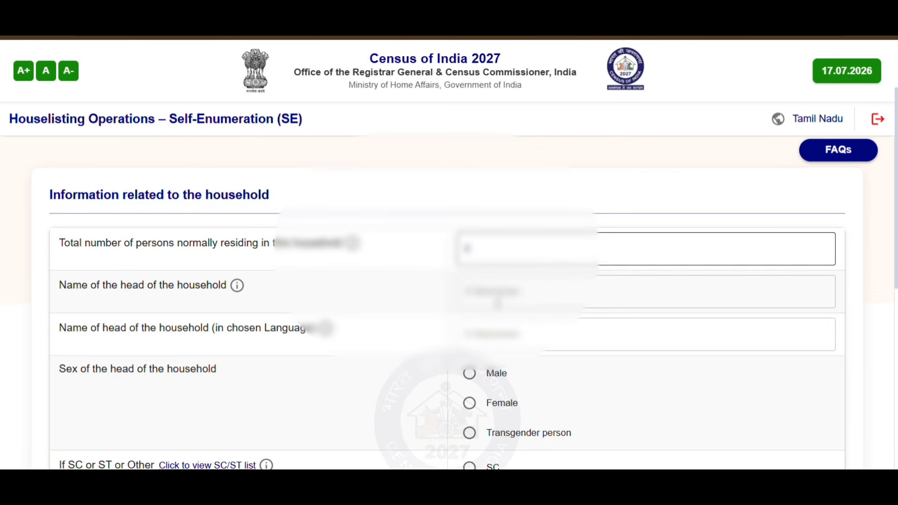
click(475, 375)
scroll(473, 374, down, 3)
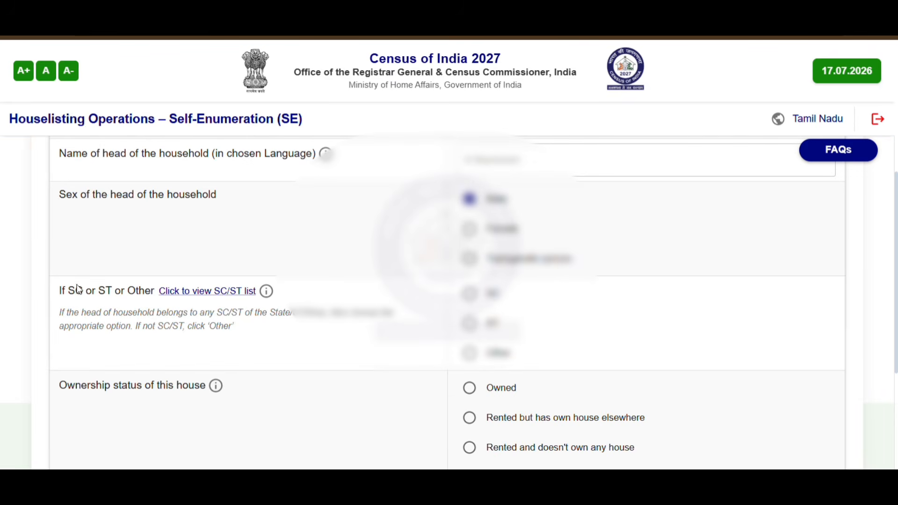
click(470, 353)
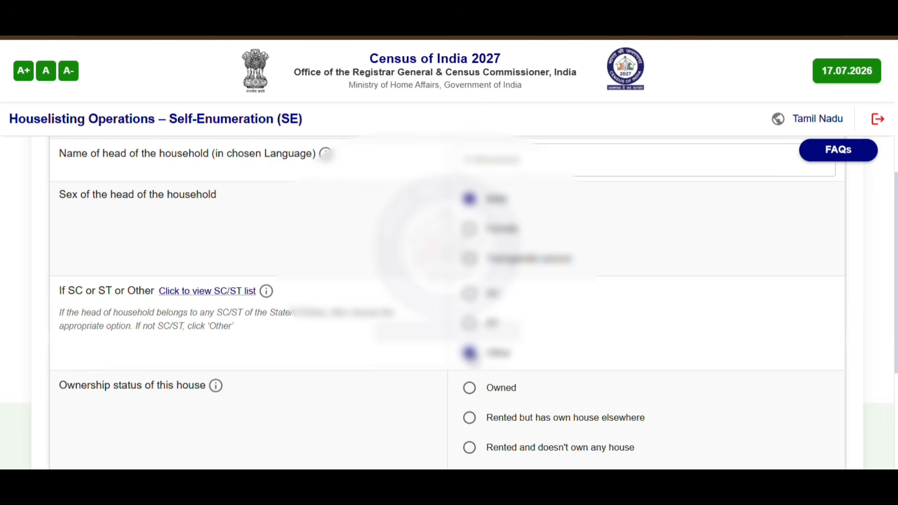
scroll(471, 354, down, 1)
click(470, 332)
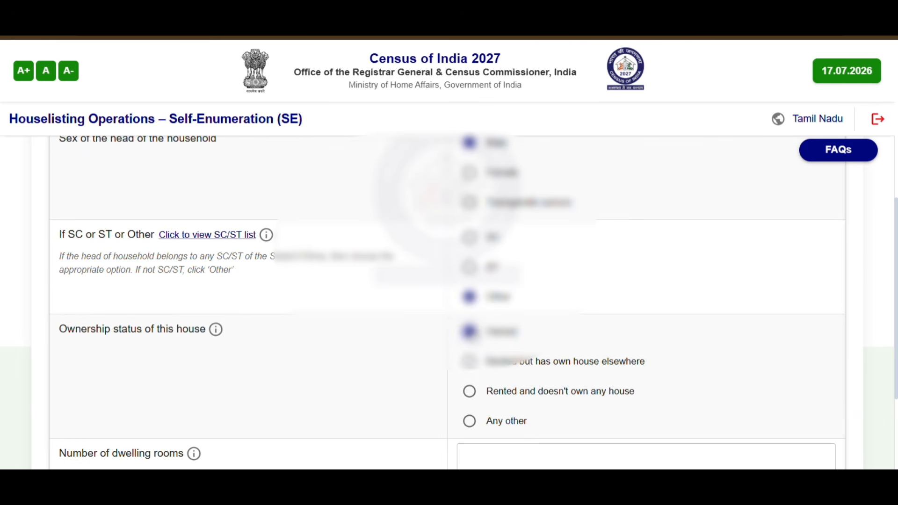
Fill in dwelling rooms and 1 married couple, then save the household information
scroll(472, 334, down, 2)
click(467, 349)
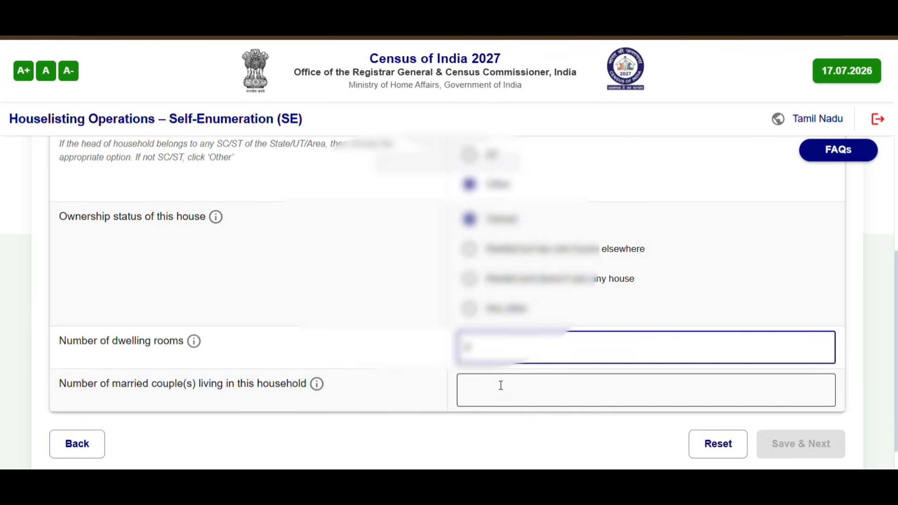
click(472, 394)
text(1)
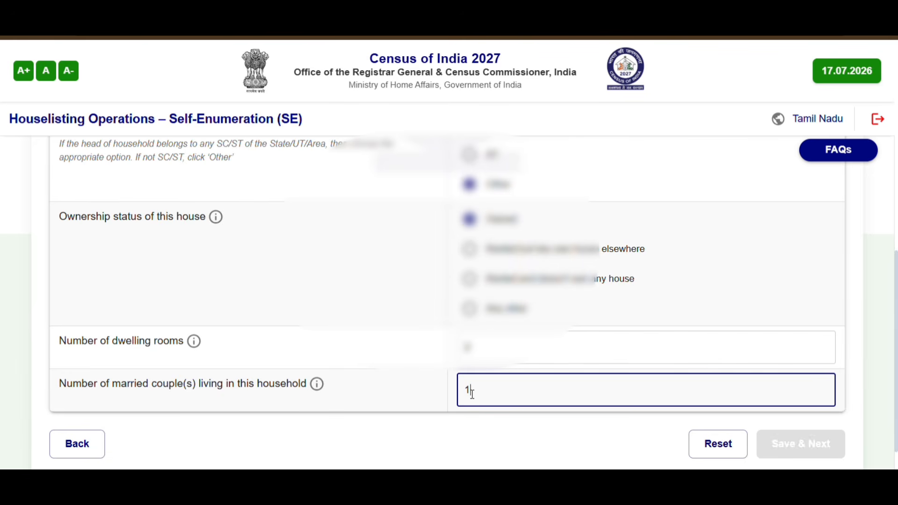
scroll(472, 394, down, 1)
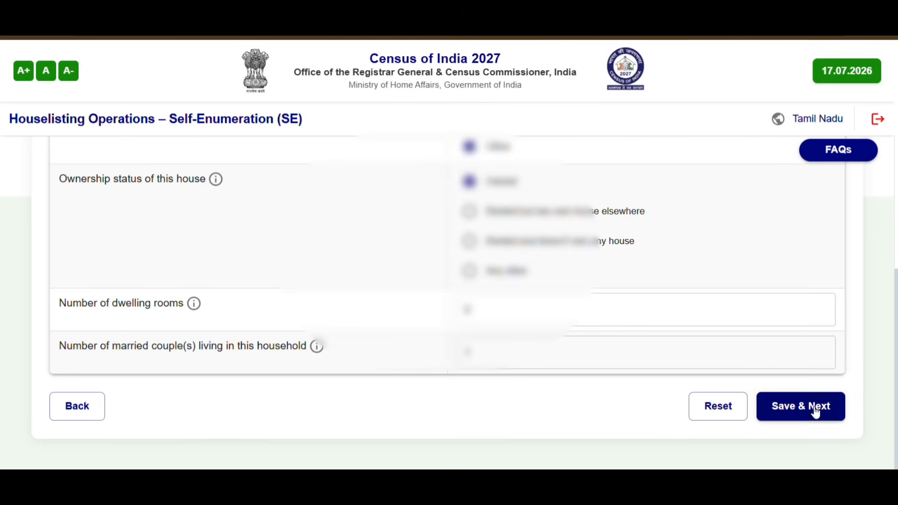
click(815, 411)
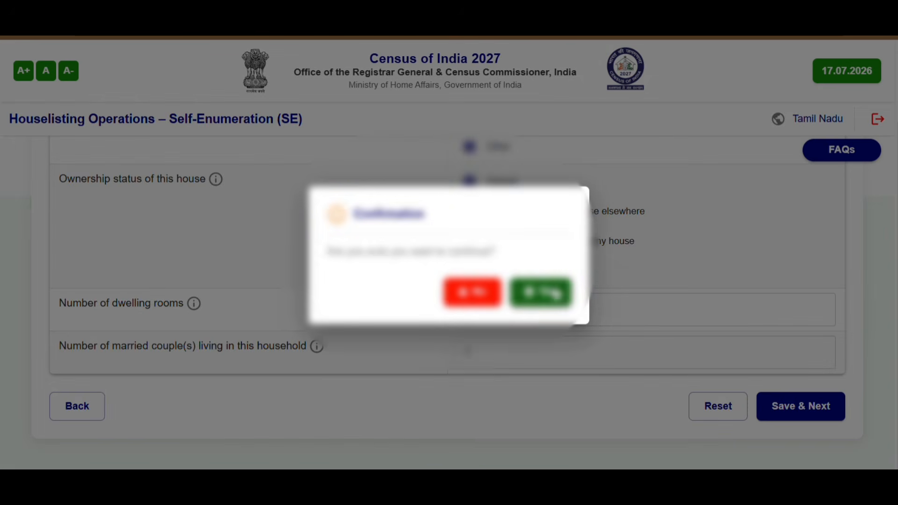
click(550, 292)
scroll(554, 293, down, 3)
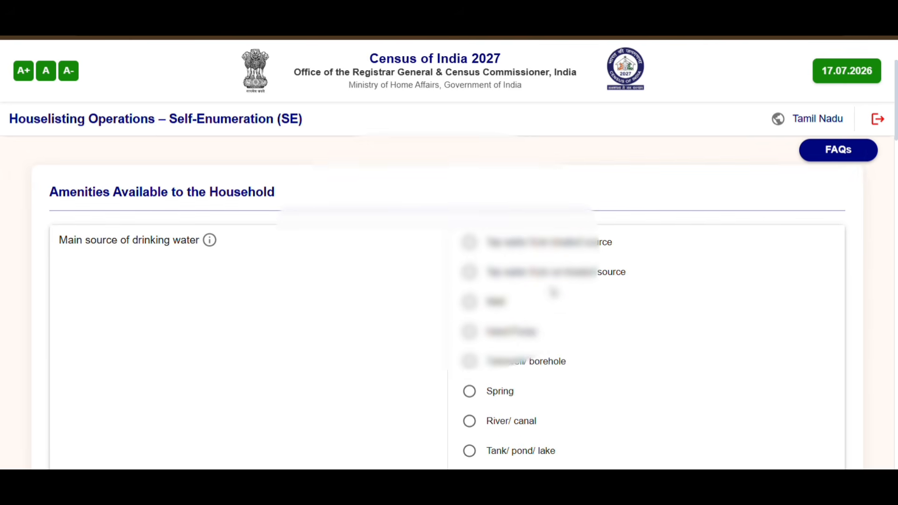
Set tubewell/borehole drinking water within premises and electricity as the lighting source
scroll(546, 293, down, 1)
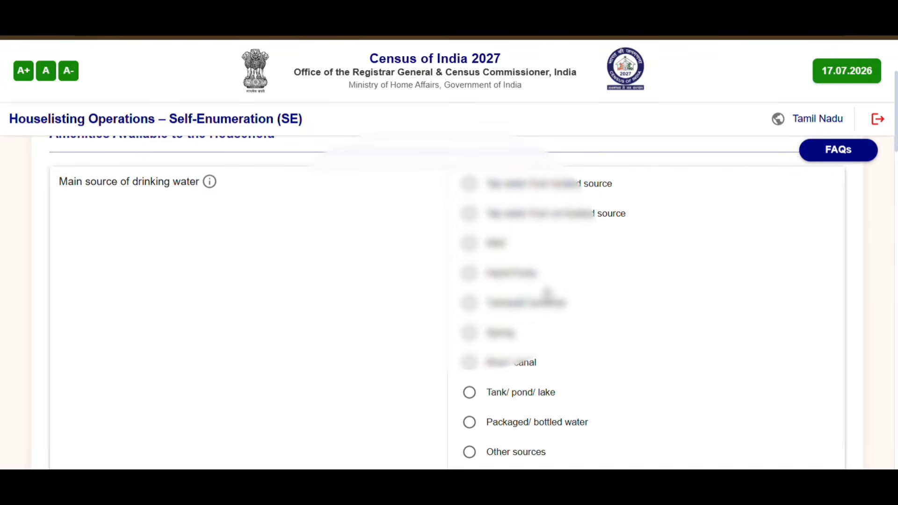
click(470, 303)
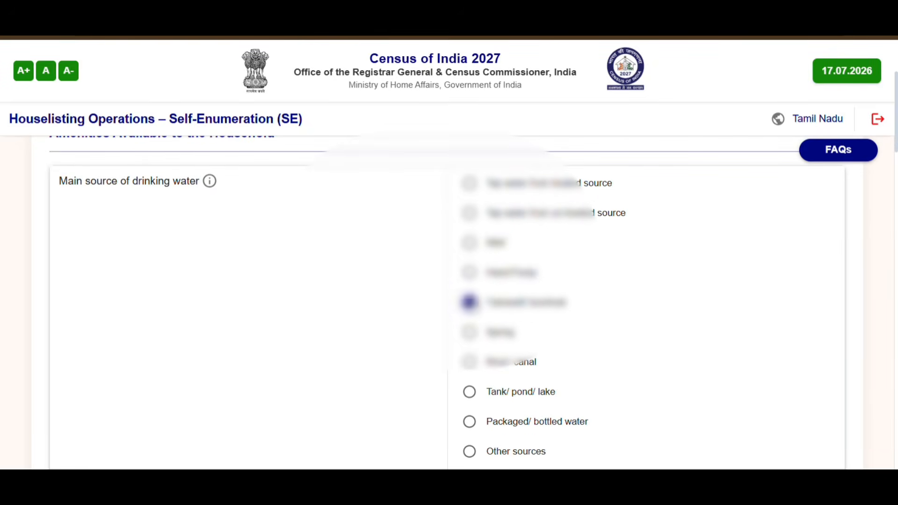
scroll(471, 301, down, 6)
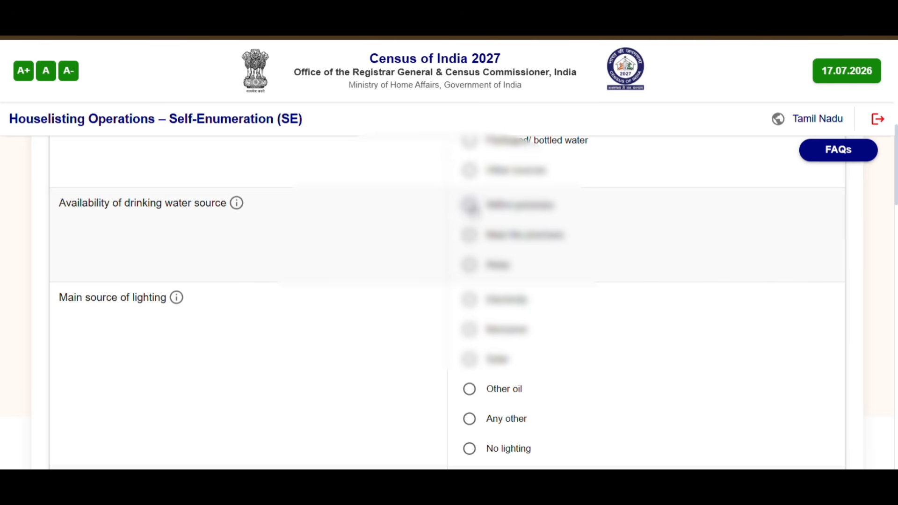
click(469, 205)
scroll(308, 327, down, 1)
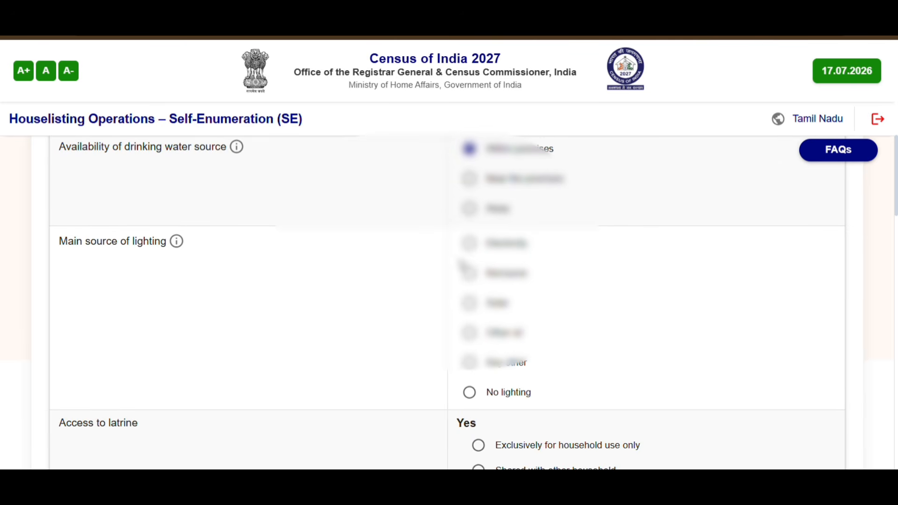
click(470, 244)
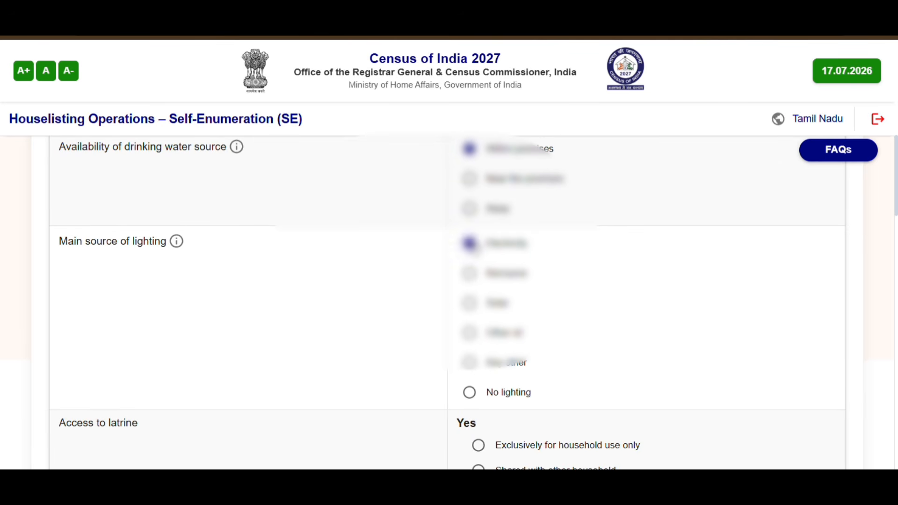
Record an exclusive flush latrine to septic tank, closed drainage, and a bathroom within premises
scroll(473, 245, down, 3)
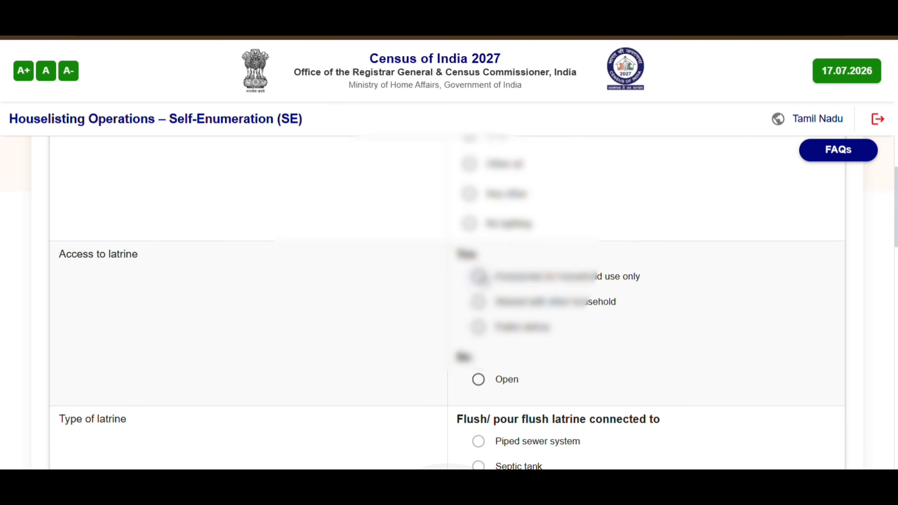
click(479, 277)
scroll(479, 277, down, 3)
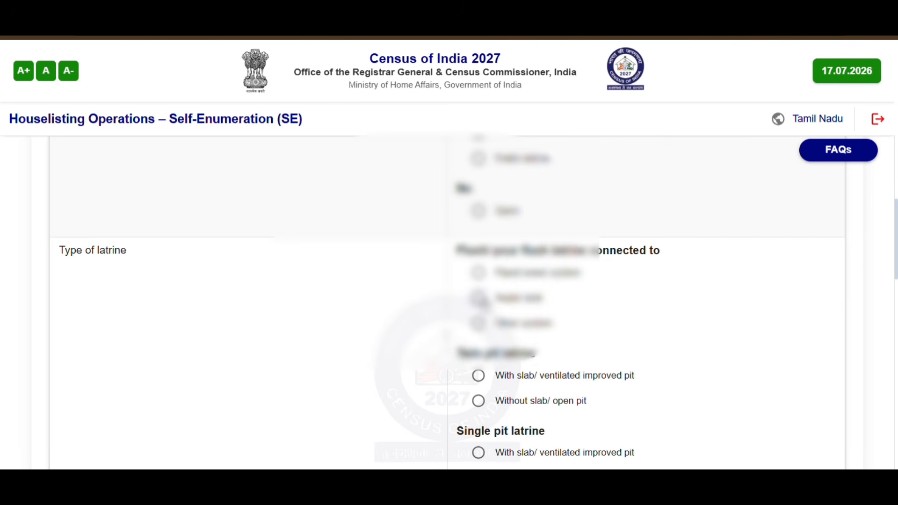
click(479, 298)
scroll(482, 295, down, 2)
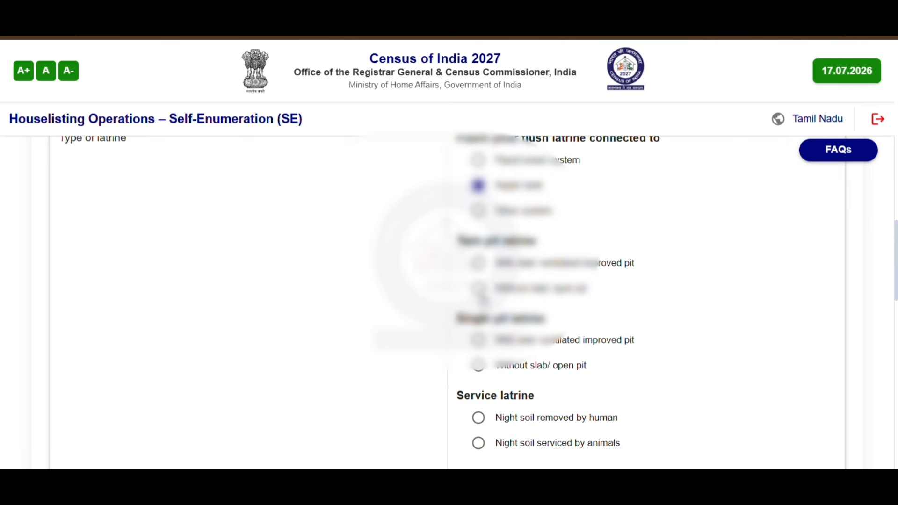
scroll(521, 327, down, 4)
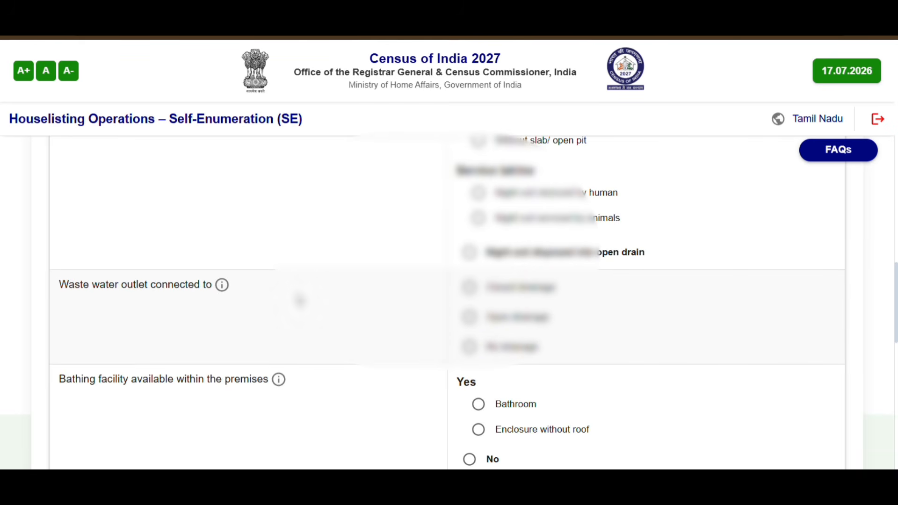
click(470, 288)
scroll(327, 299, down, 2)
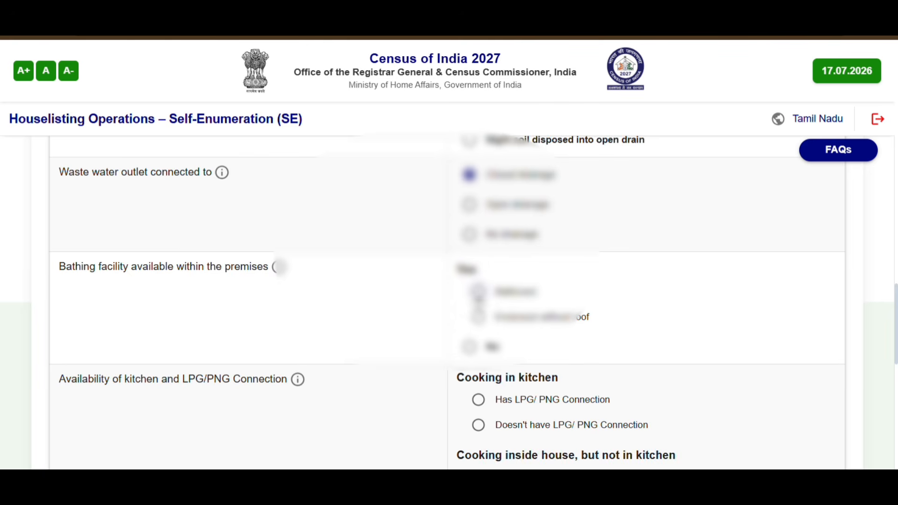
click(478, 291)
scroll(380, 294, down, 3)
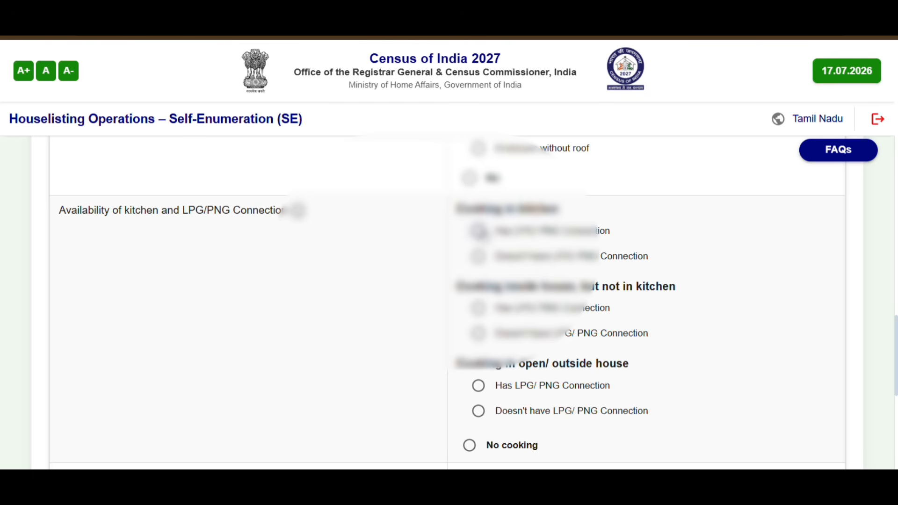
Mark cooking in a kitchen with LPG/ PNG as main fuel and save the amenities
click(479, 231)
scroll(584, 342, down, 5)
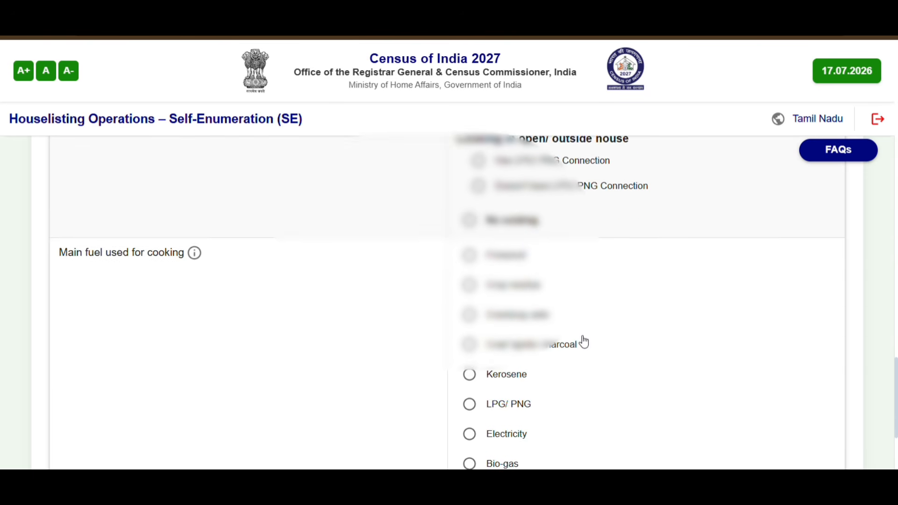
scroll(584, 341, down, 2)
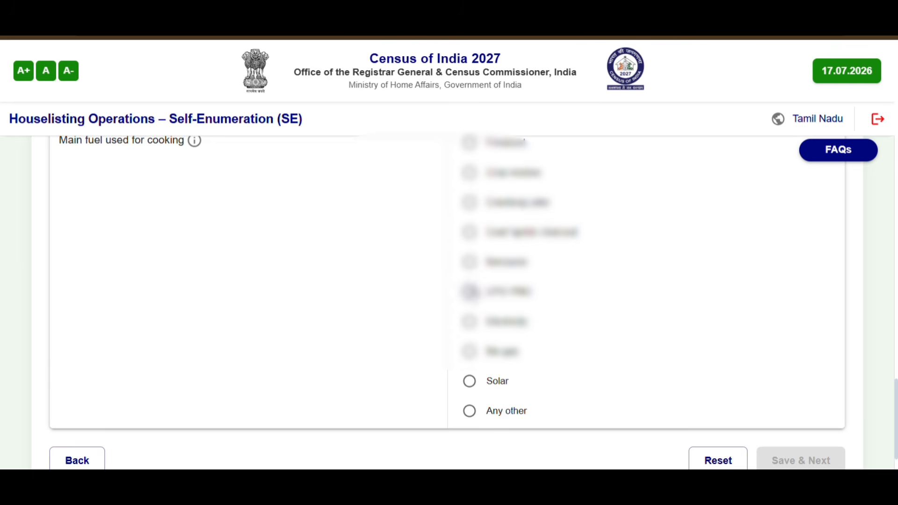
click(470, 291)
scroll(469, 291, down, 1)
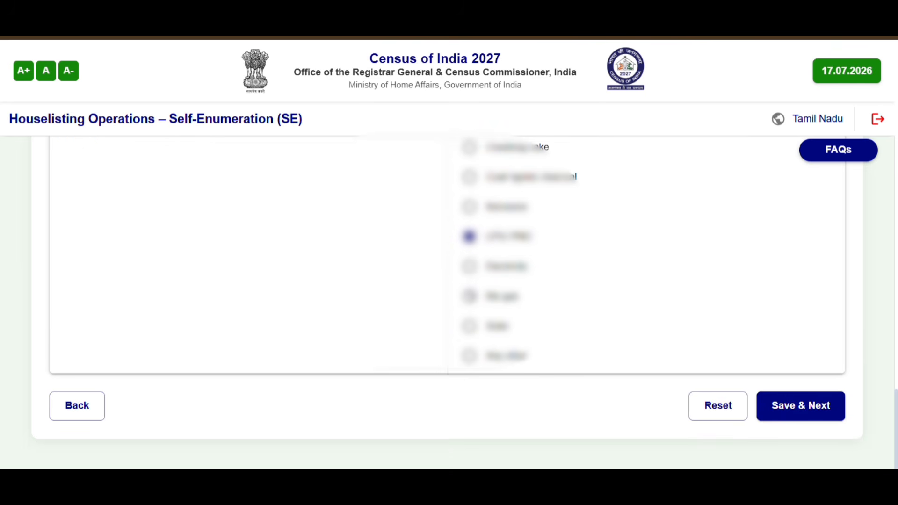
click(810, 414)
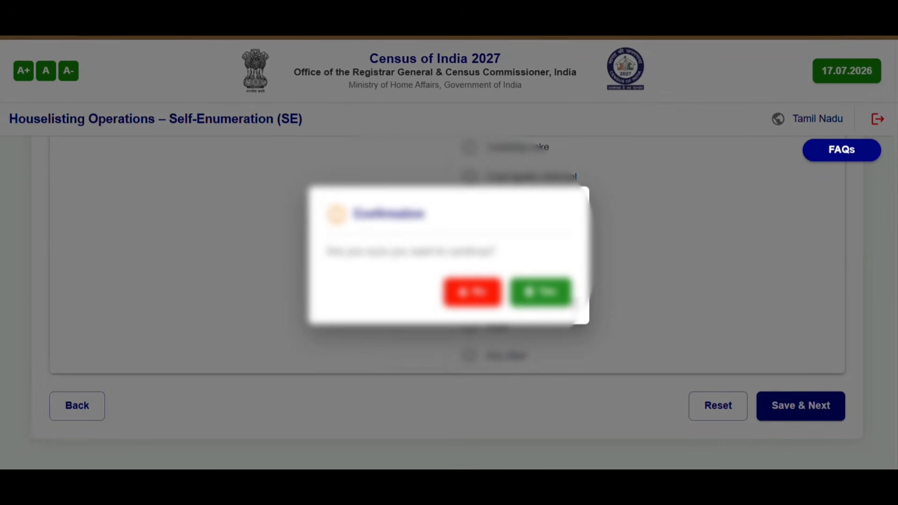
click(545, 292)
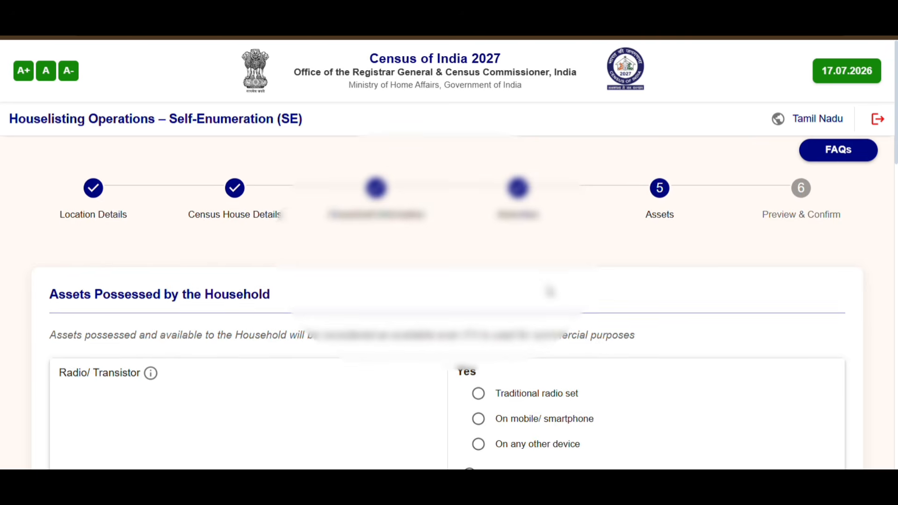
Record Other DTH/ Dish television, internet on mobile/ smartphone, and a smartphone
scroll(550, 292, down, 2)
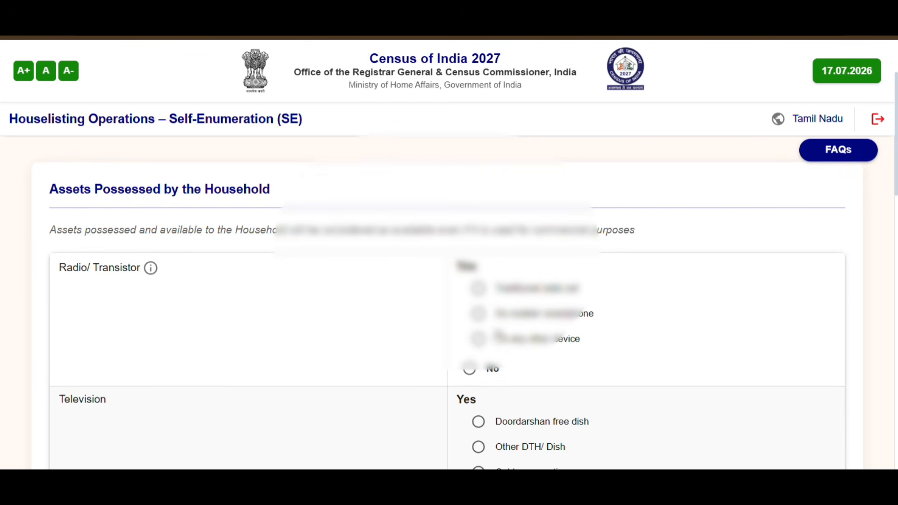
scroll(478, 310, down, 2)
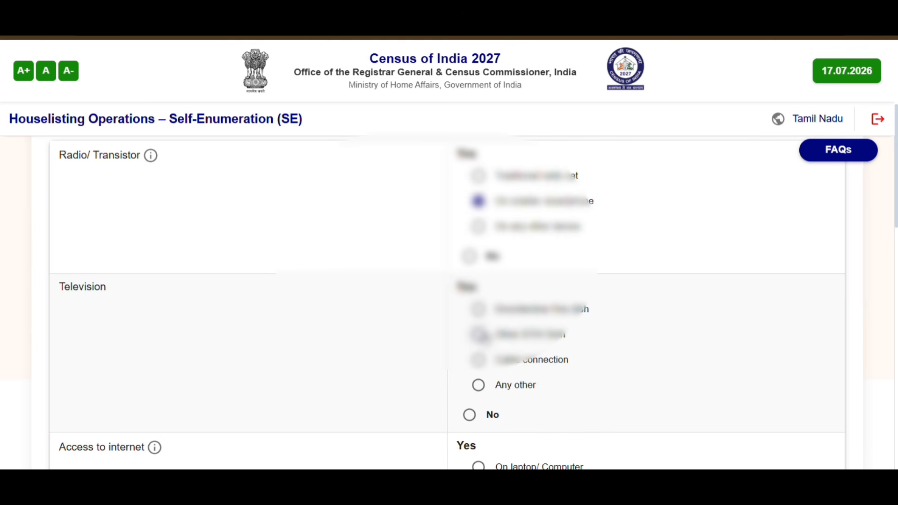
click(478, 335)
scroll(478, 334, down, 3)
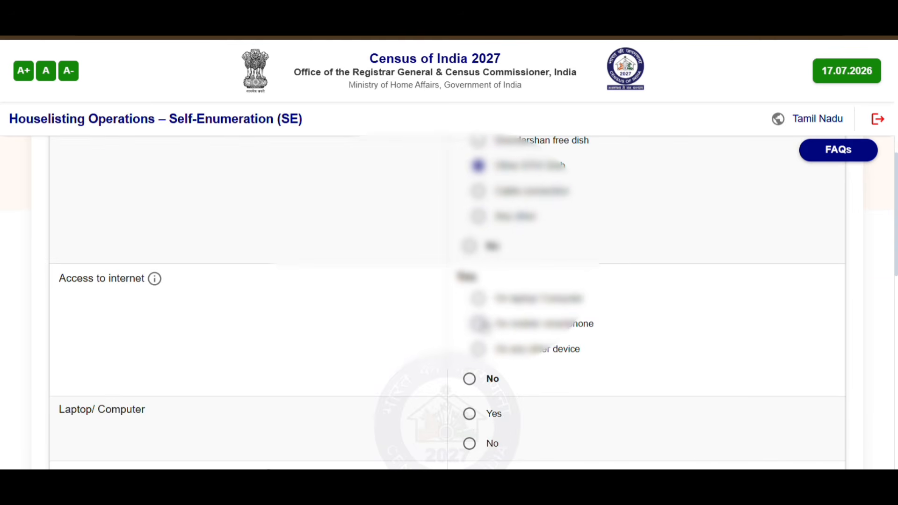
click(478, 324)
scroll(478, 323, down, 2)
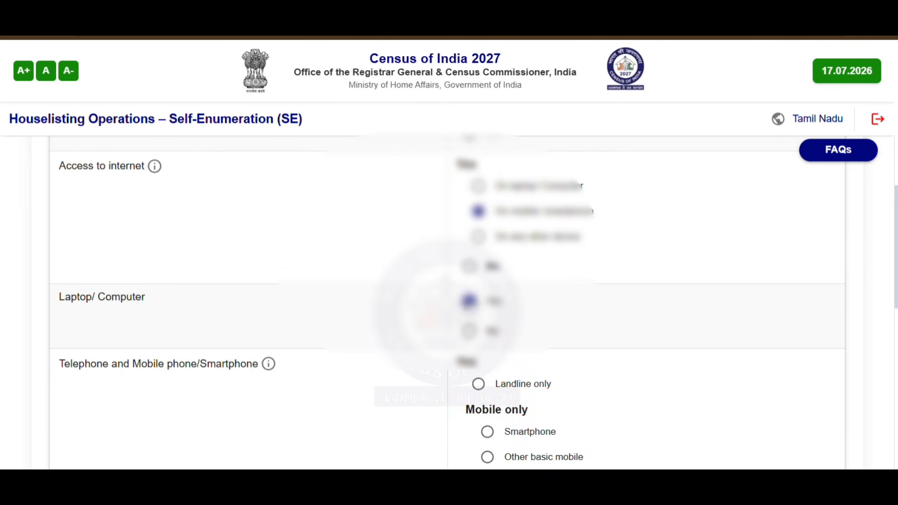
scroll(447, 302, down, 1)
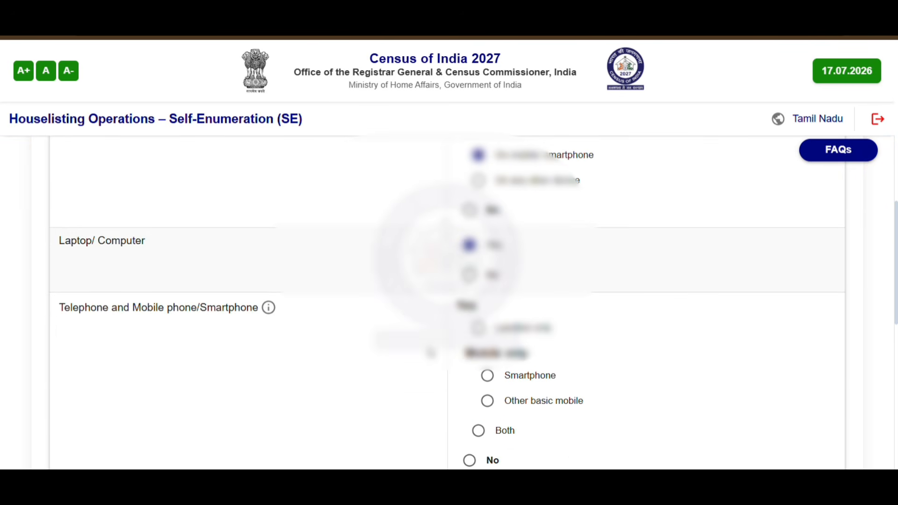
scroll(431, 352, down, 2)
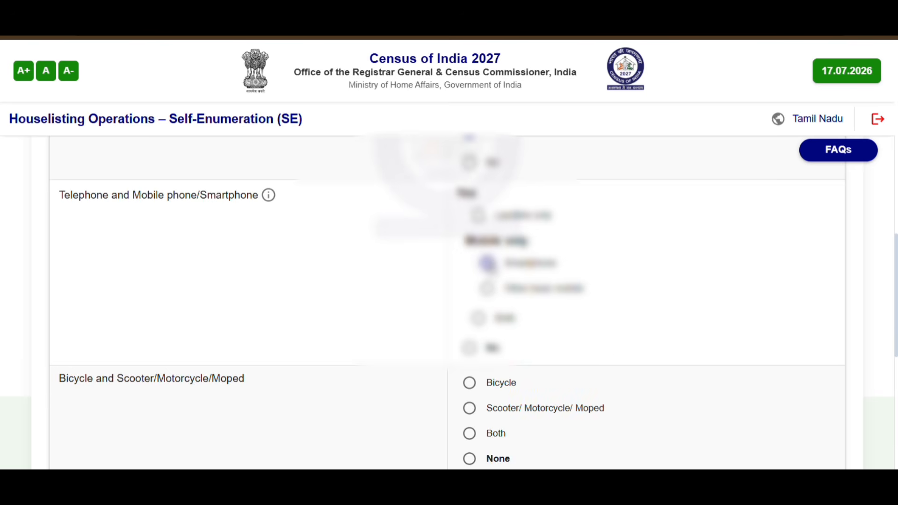
click(488, 263)
Record a scooter/ motorcycle/ moped, no car, Rice as main cereal, and save the assets
scroll(487, 267, down, 2)
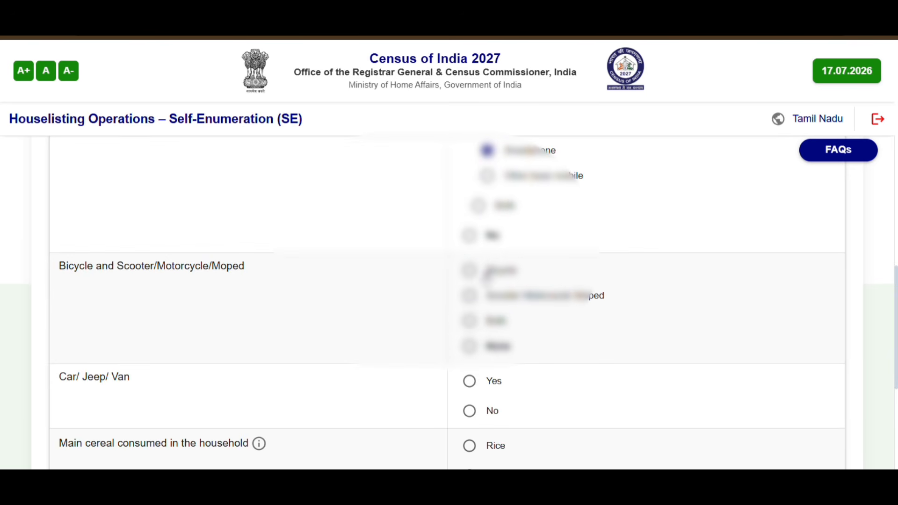
click(470, 297)
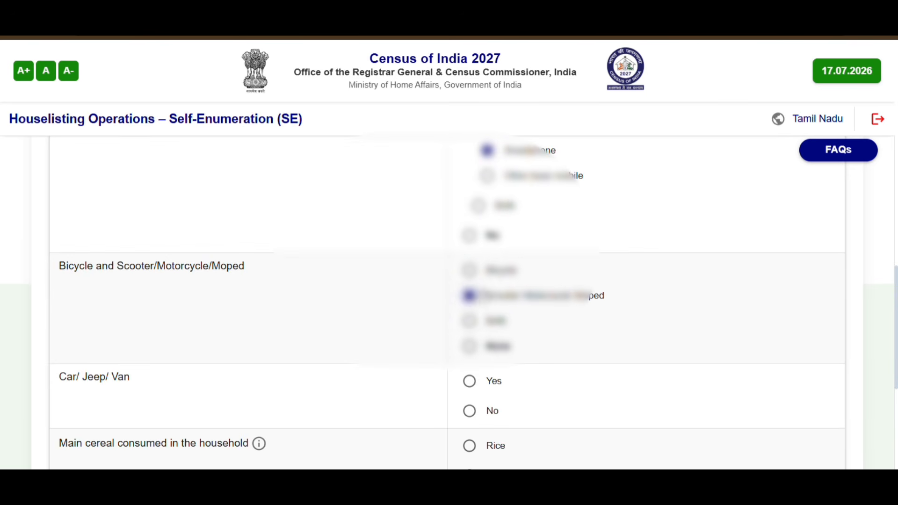
scroll(468, 296, down, 3)
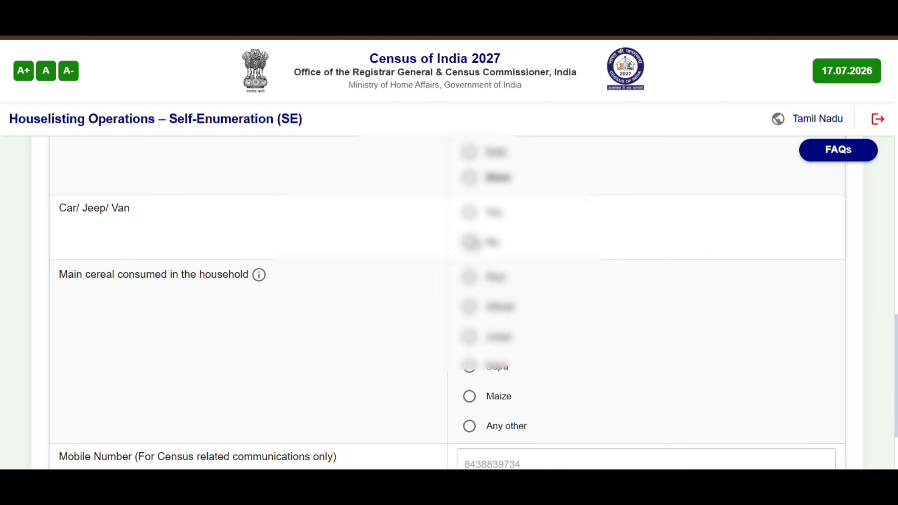
click(469, 242)
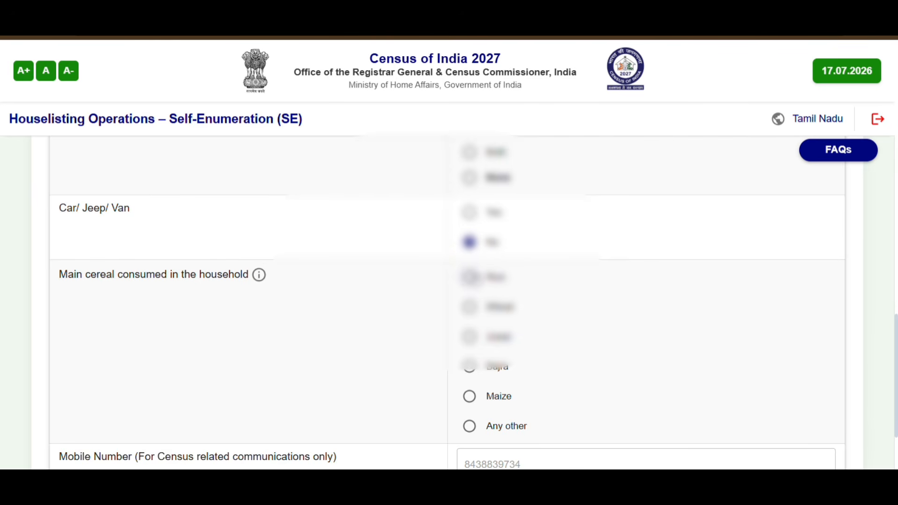
click(469, 277)
scroll(472, 278, down, 2)
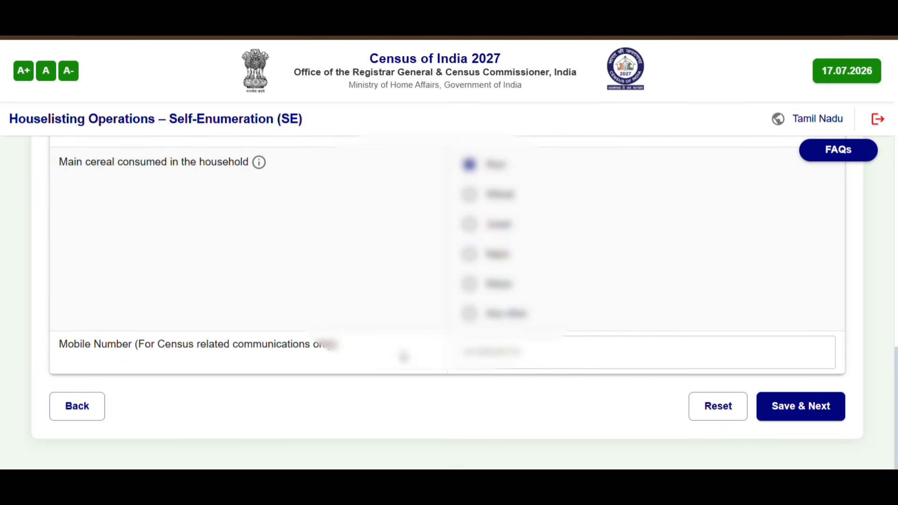
click(784, 407)
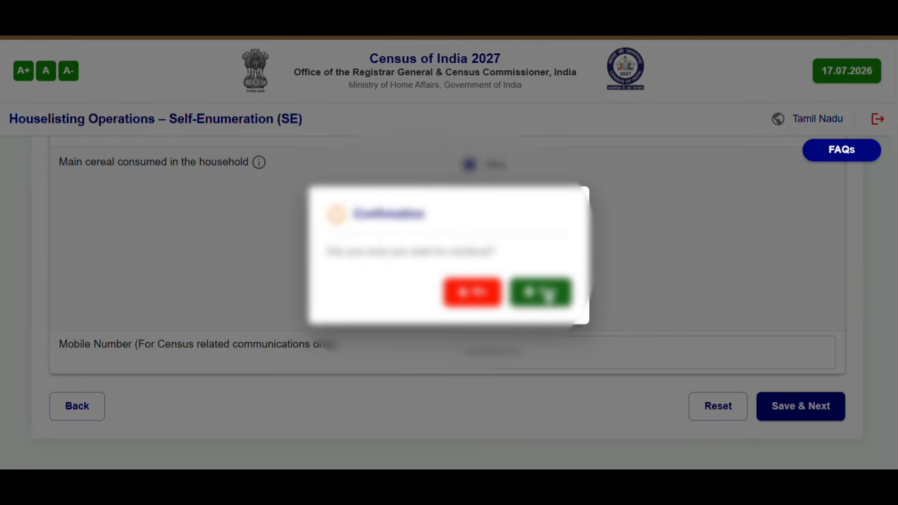
click(544, 293)
Review all preview sections down to the end and confirm the Final Submit
scroll(546, 296, down, 2)
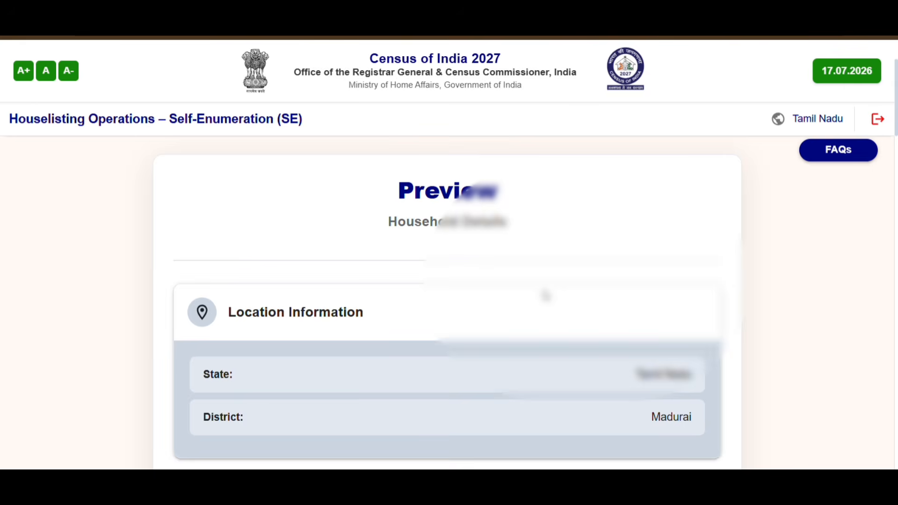
scroll(546, 295, down, 5)
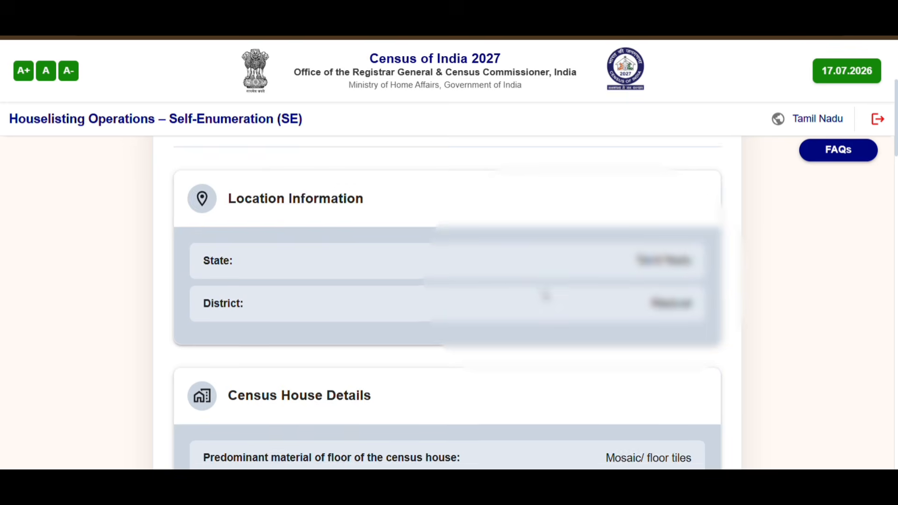
scroll(545, 296, down, 2)
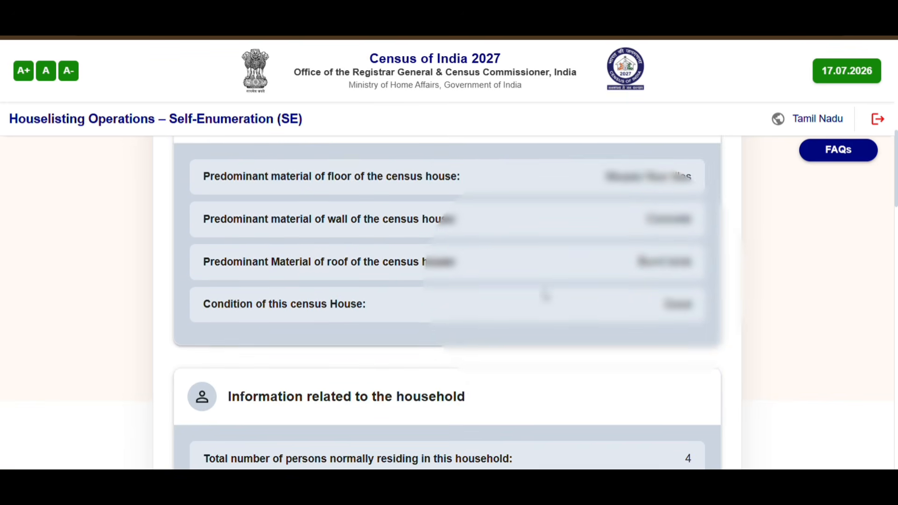
scroll(546, 295, down, 6)
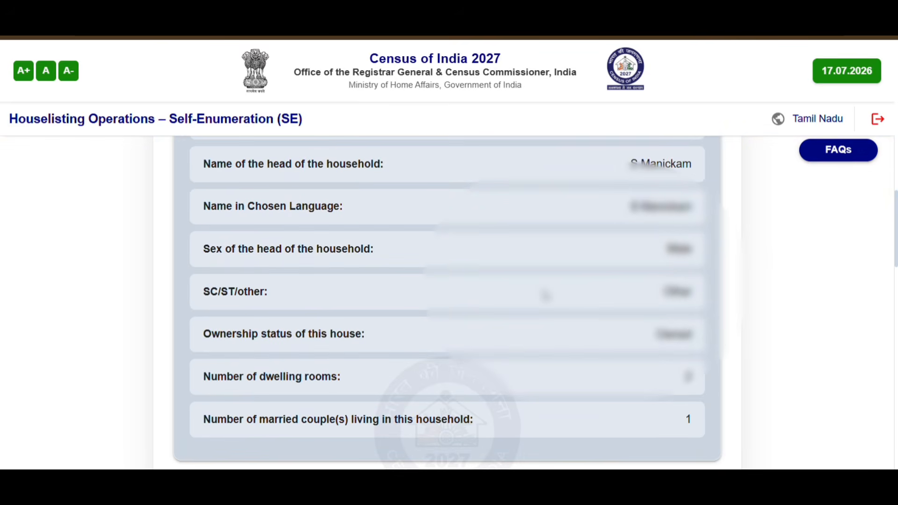
scroll(546, 296, down, 4)
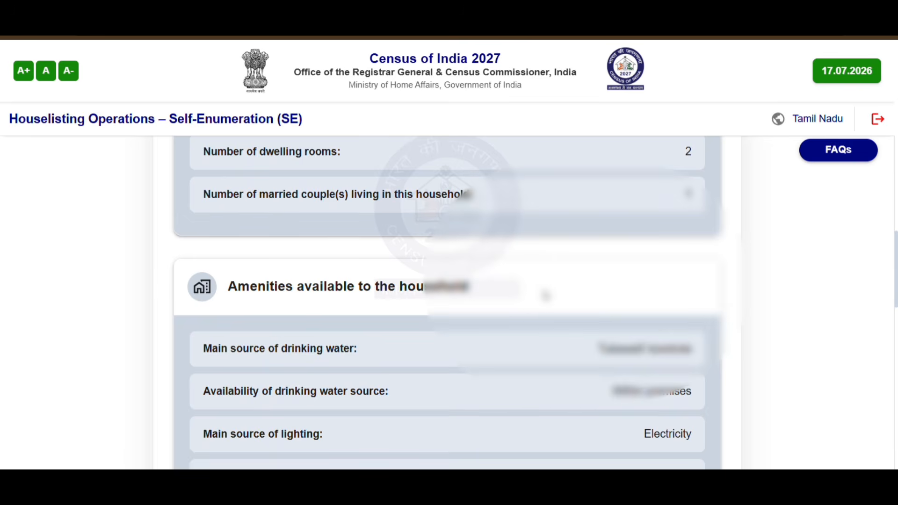
scroll(545, 296, down, 8)
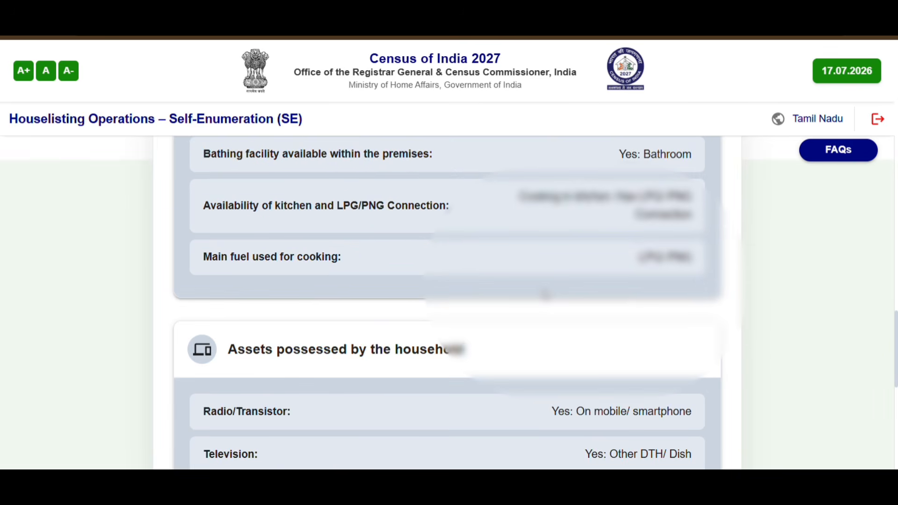
scroll(546, 295, down, 6)
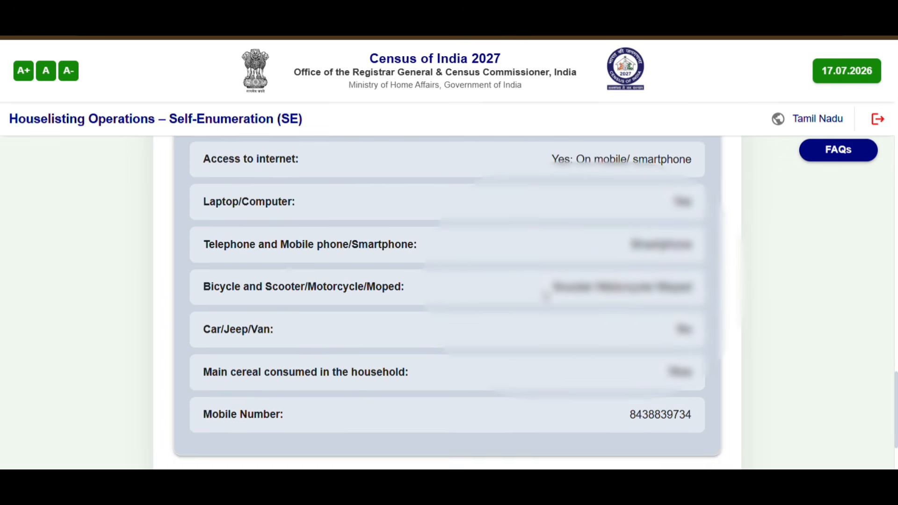
scroll(545, 296, down, 2)
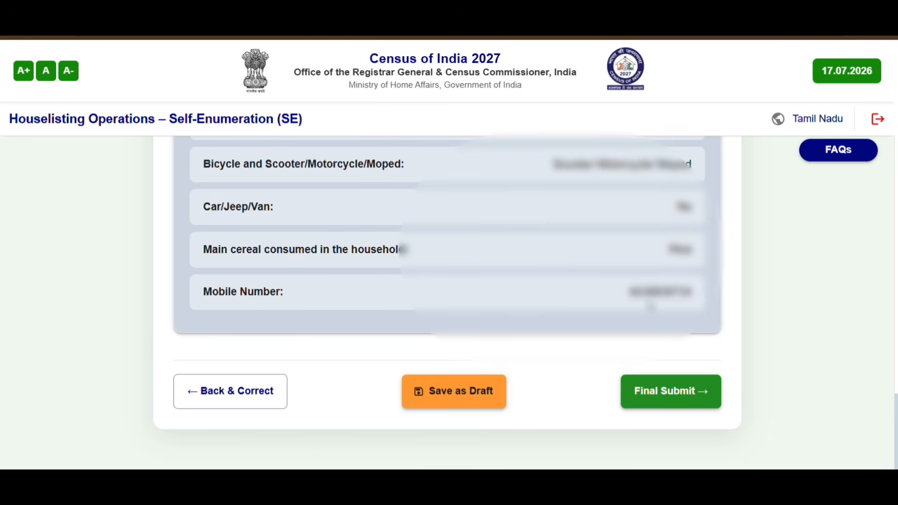
click(682, 389)
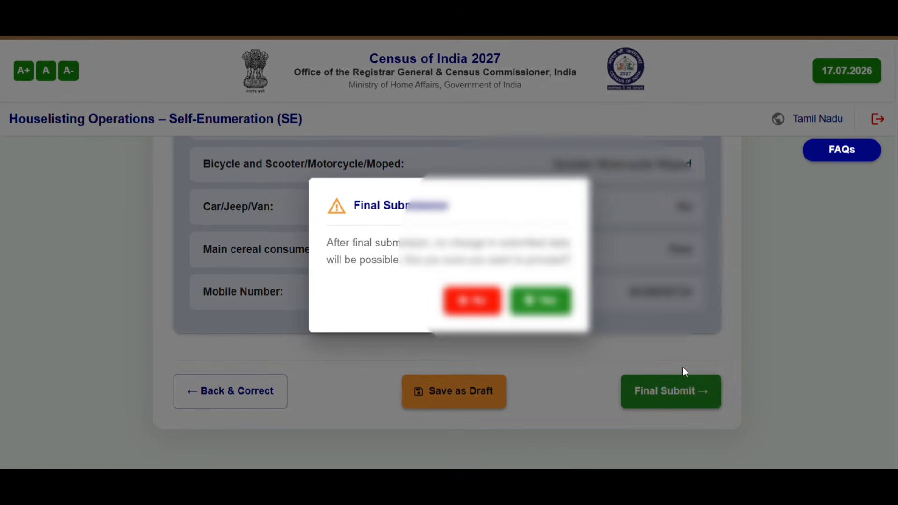
click(549, 301)
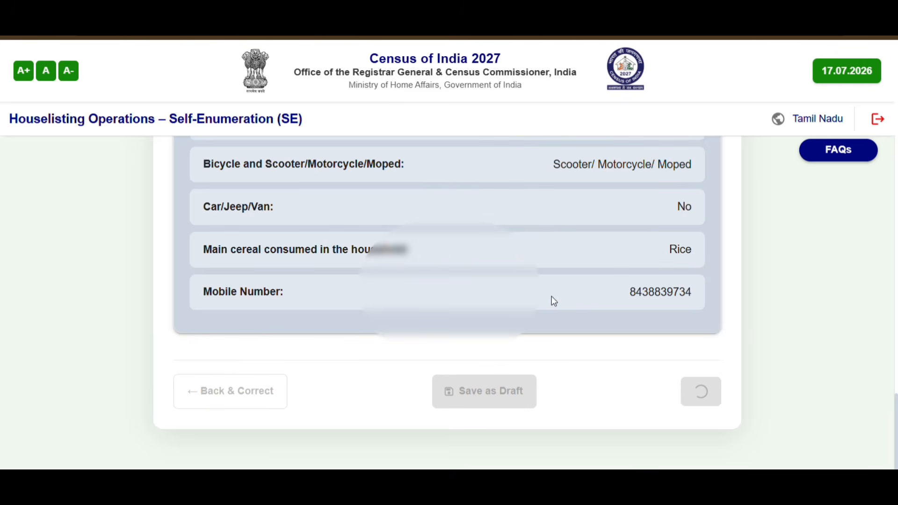